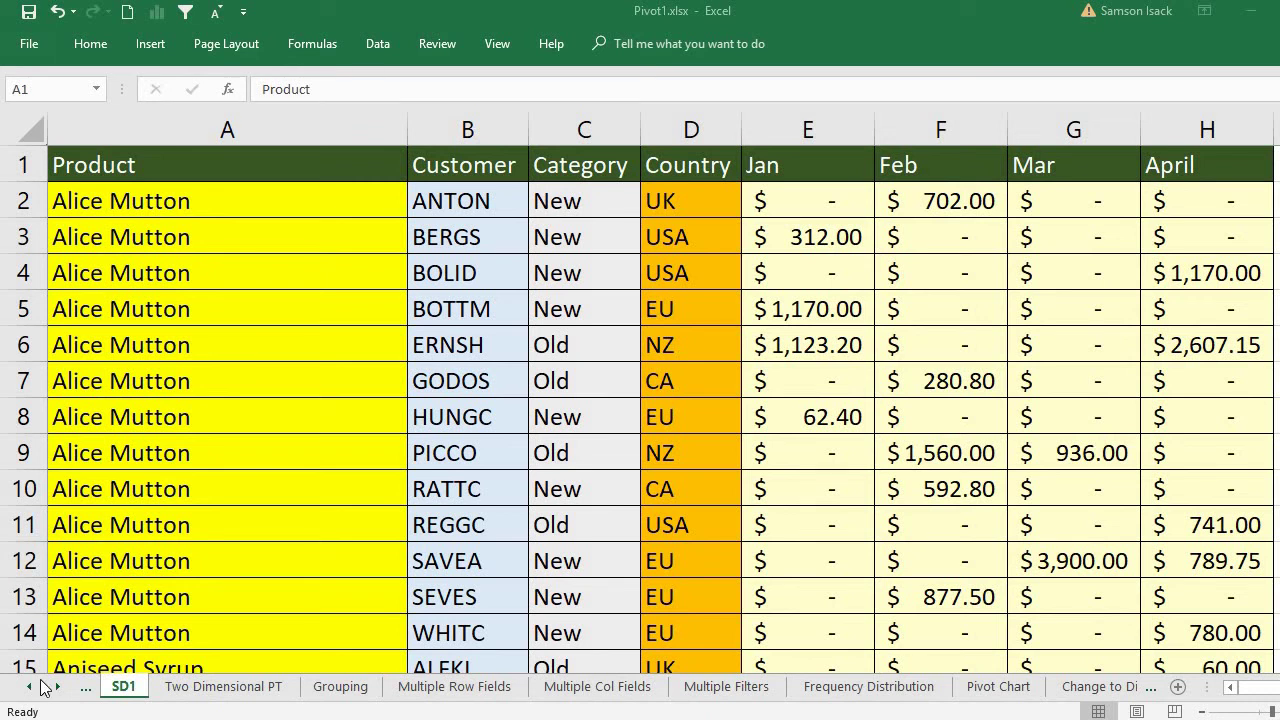
Review the SD1 headings: Product, Customer, Category, Country, Jan, Feb, Mar and April.
click(272, 160)
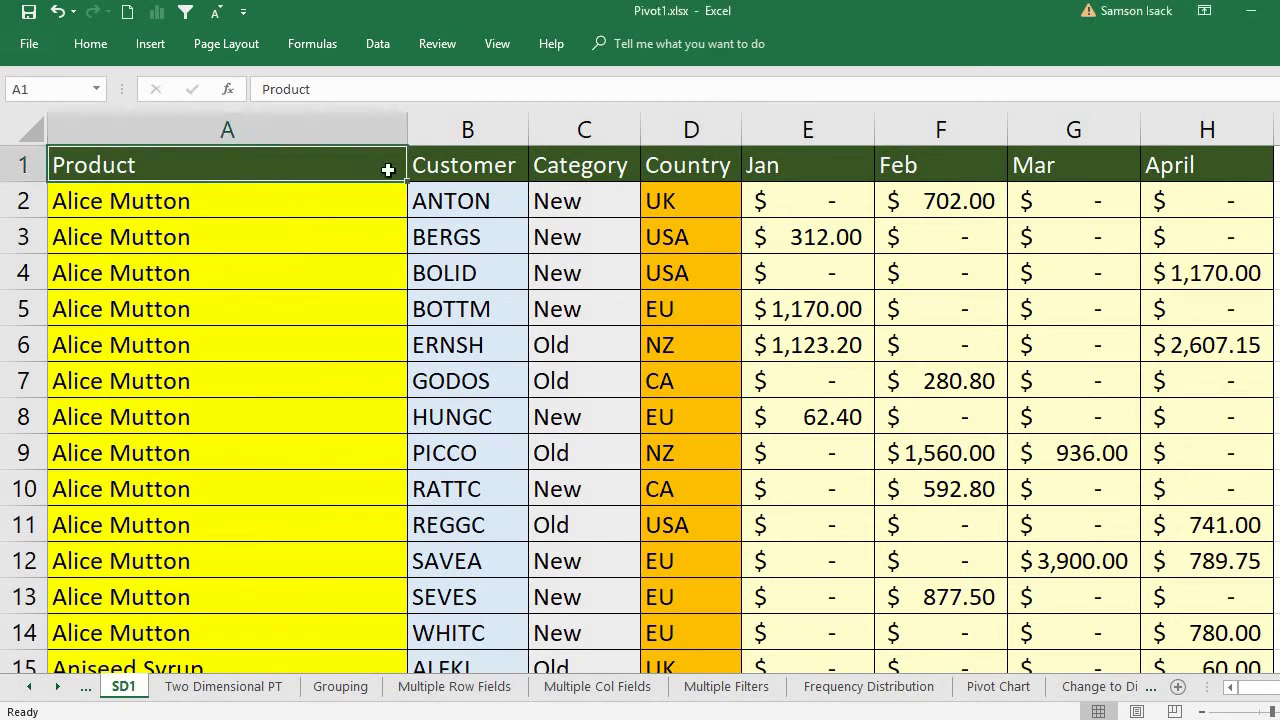
click(496, 176)
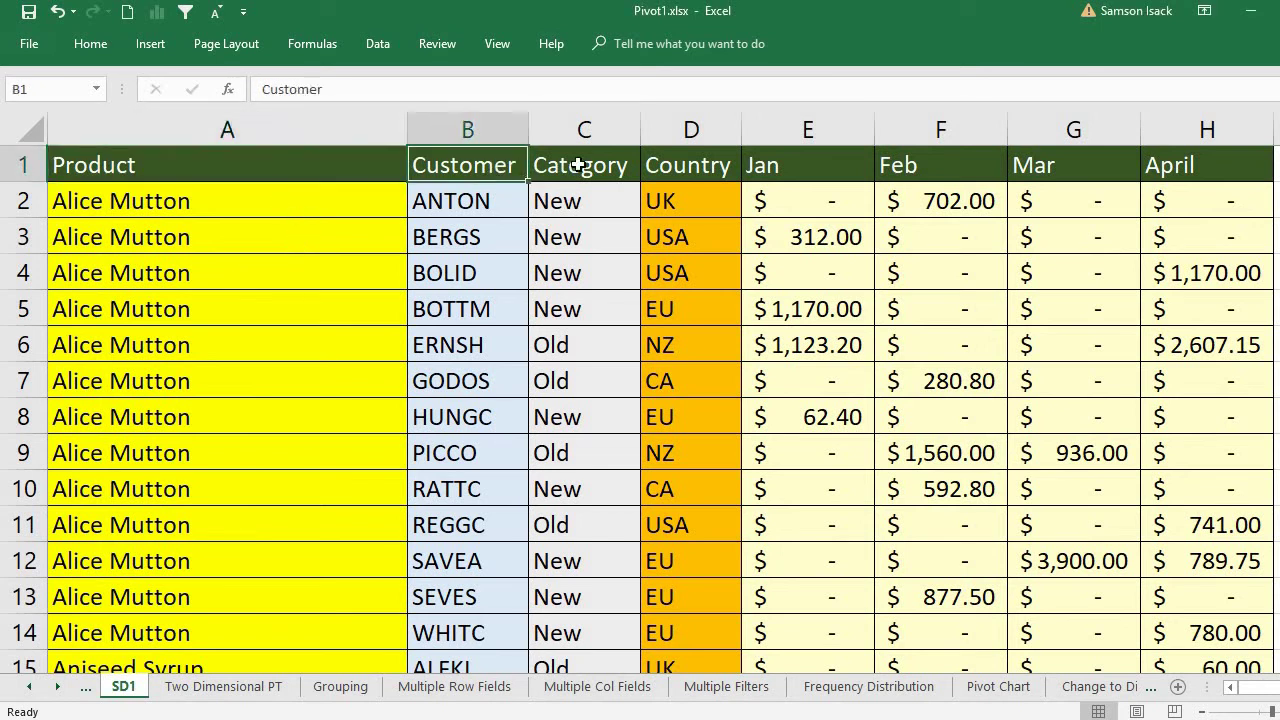
click(578, 165)
click(685, 170)
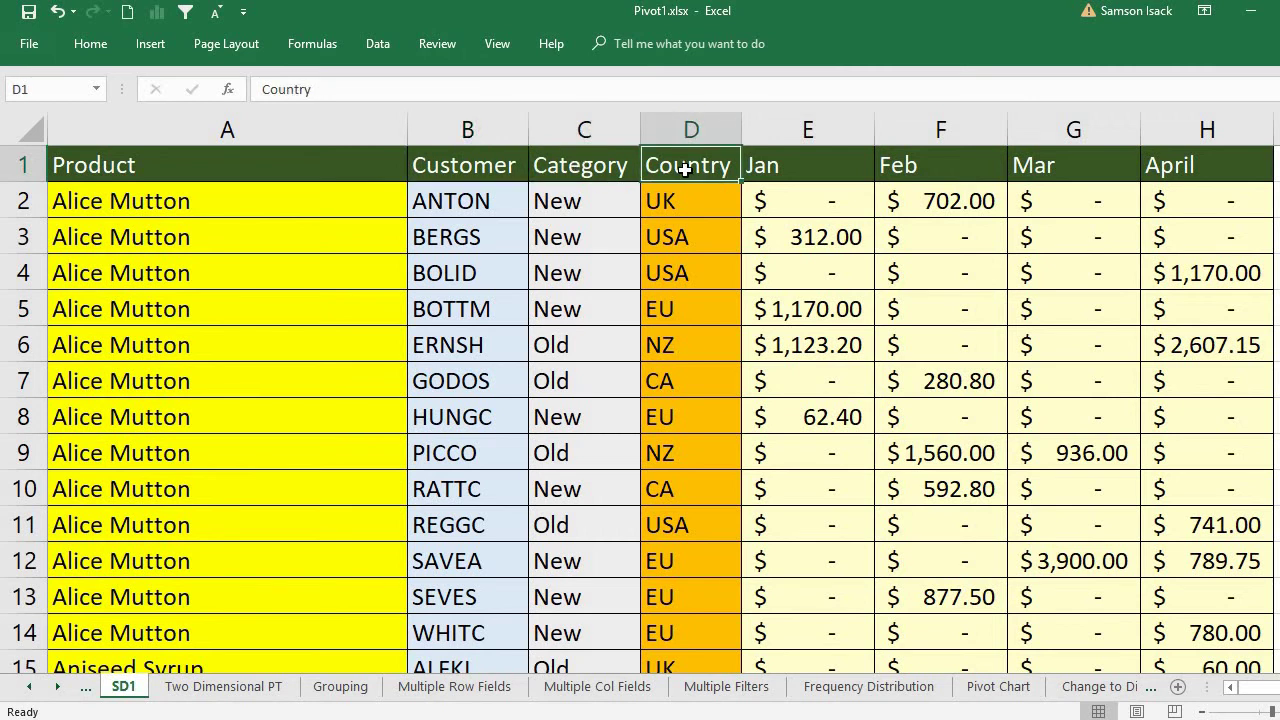
click(808, 166)
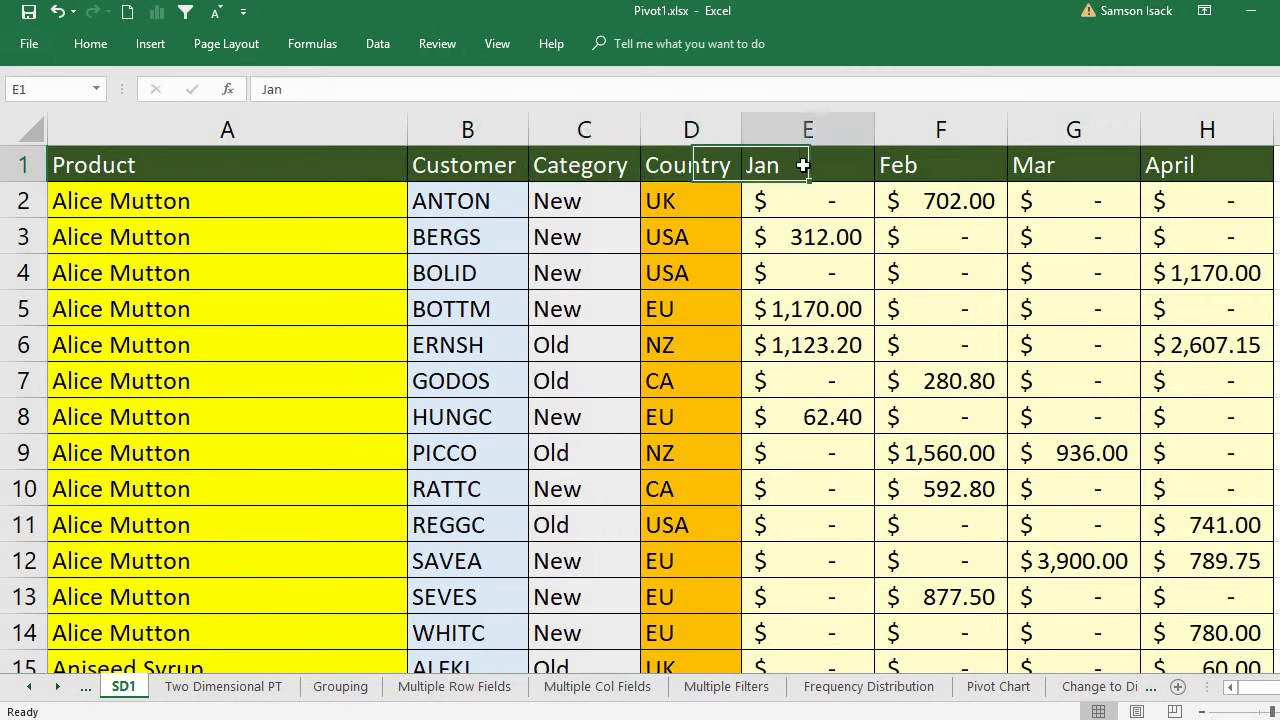
click(891, 164)
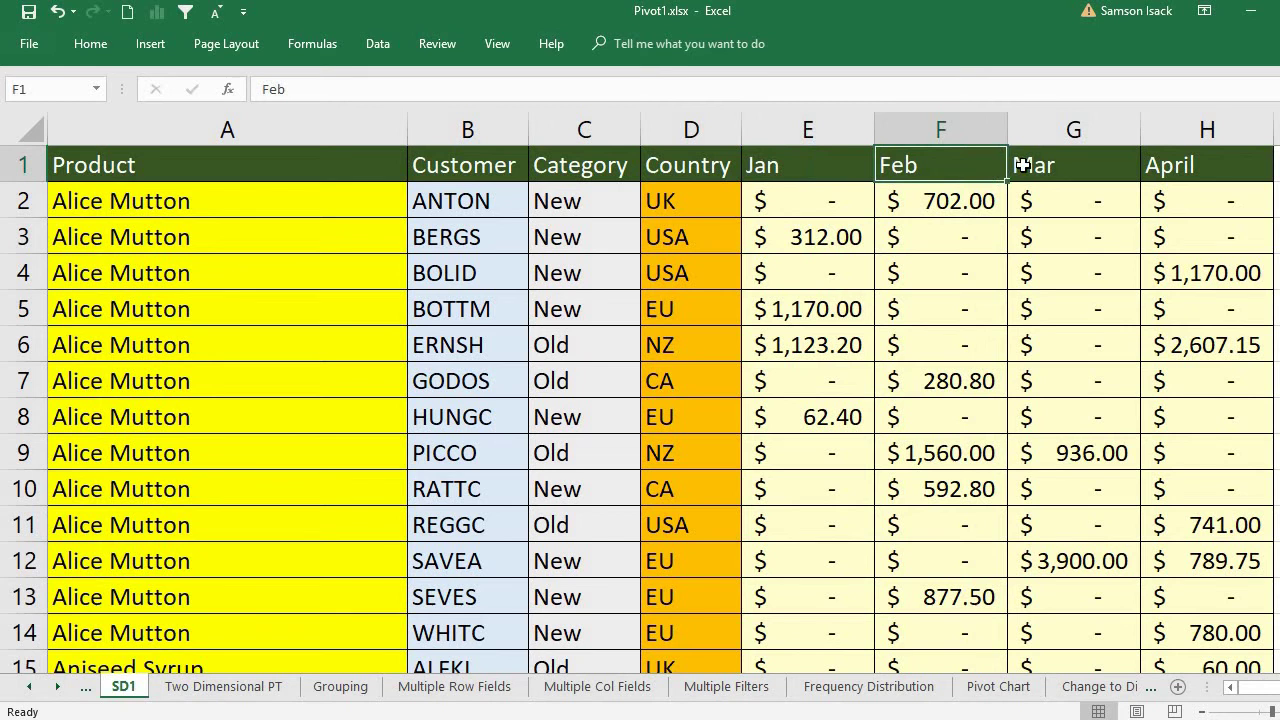
click(1024, 166)
click(1205, 175)
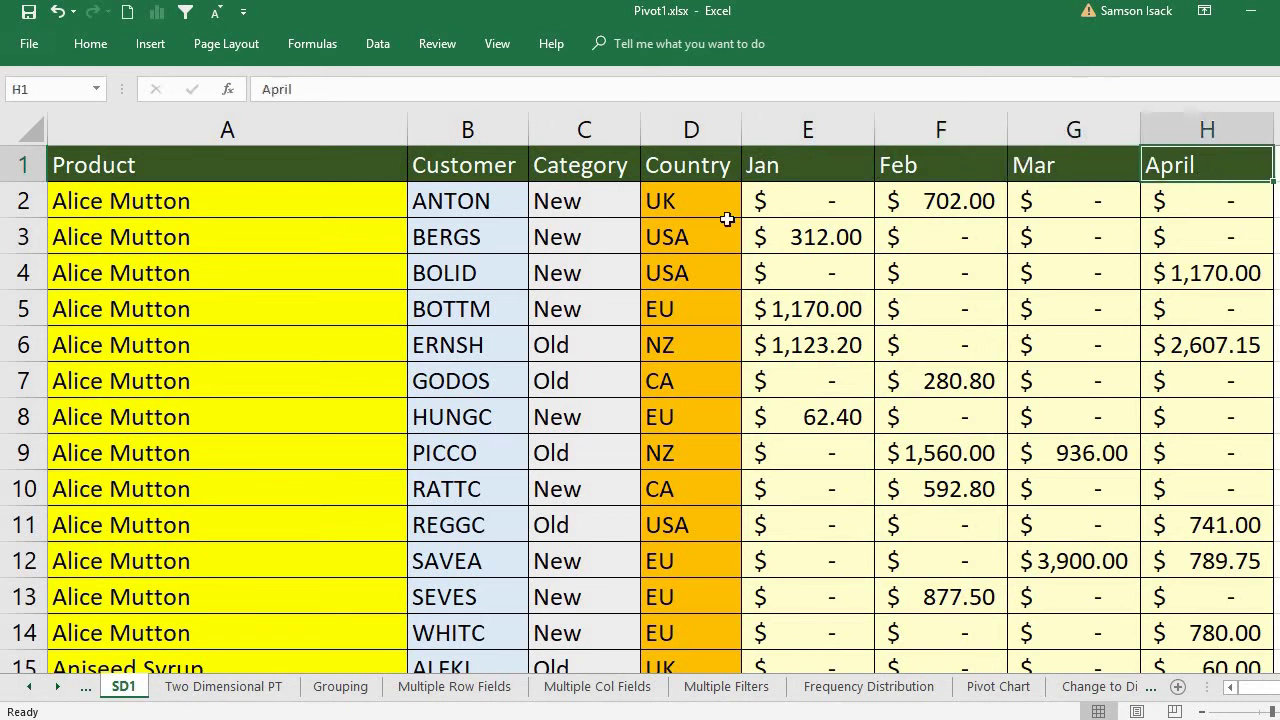
Select the whole data block A1:H278, from Product through April.
click(318, 170)
key(ctrl+shift+Down)
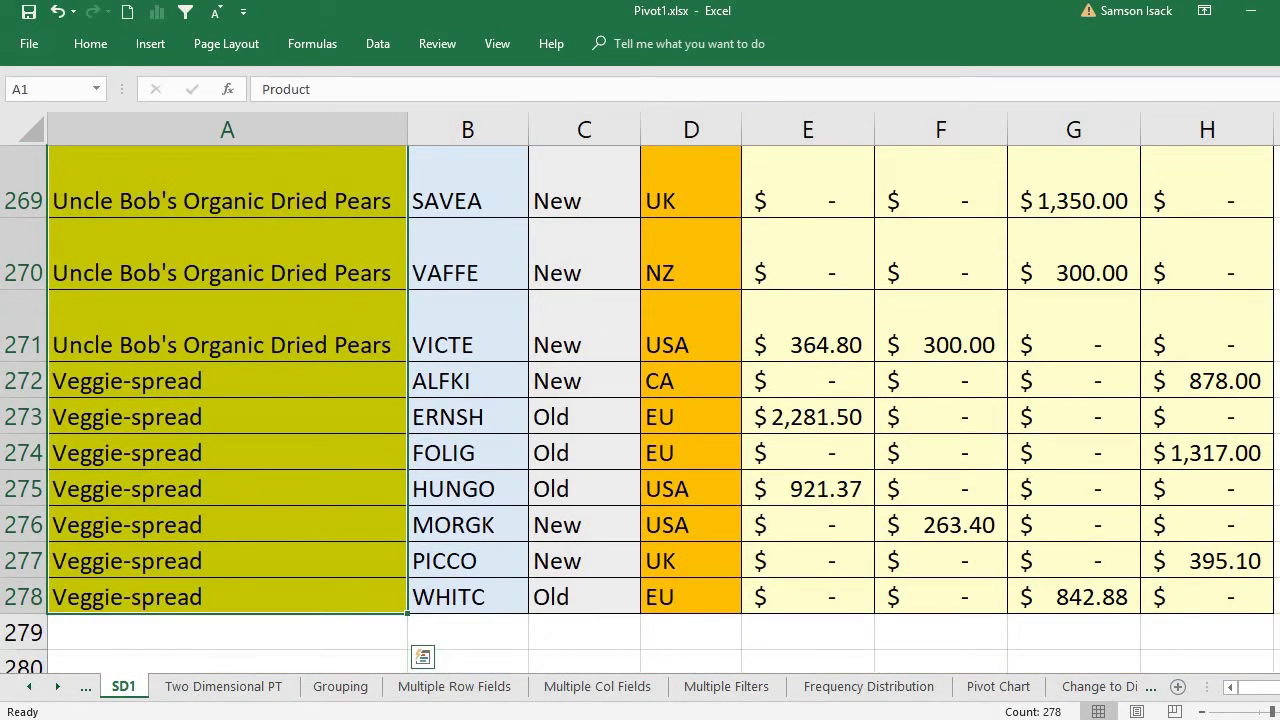
key(ctrl+BackSpace)
click(341, 175)
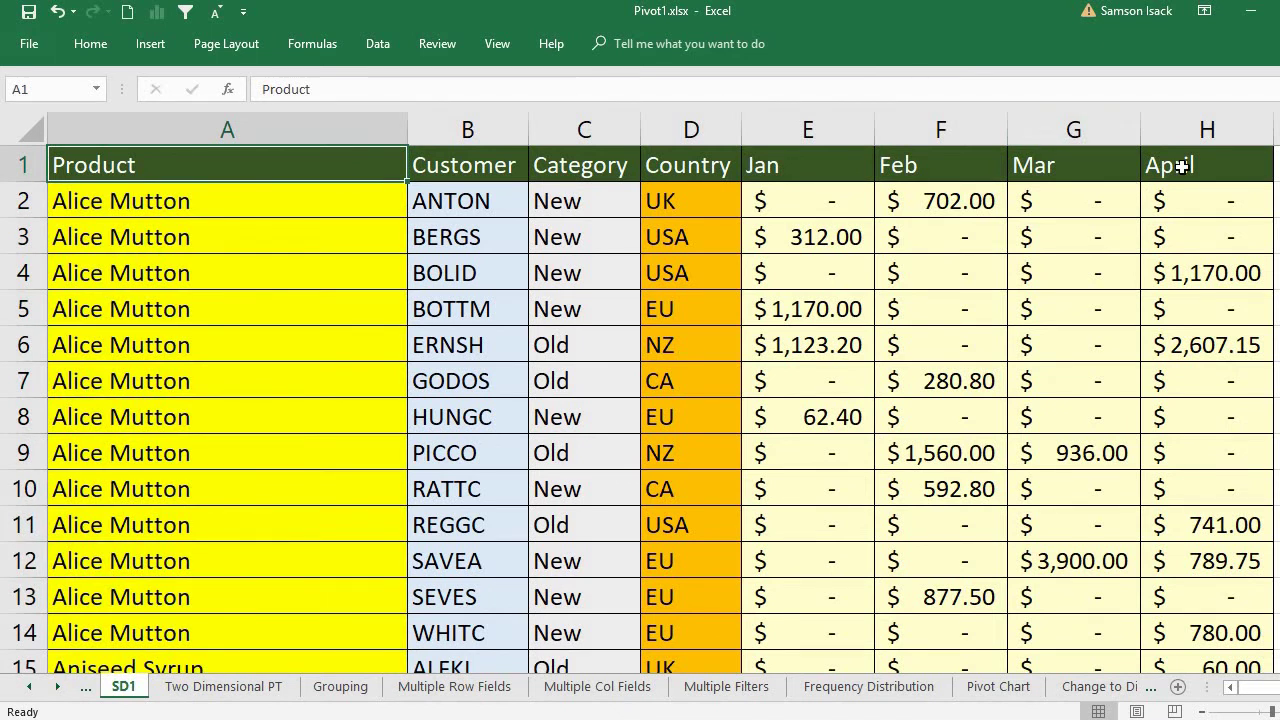
shift+click(1182, 167)
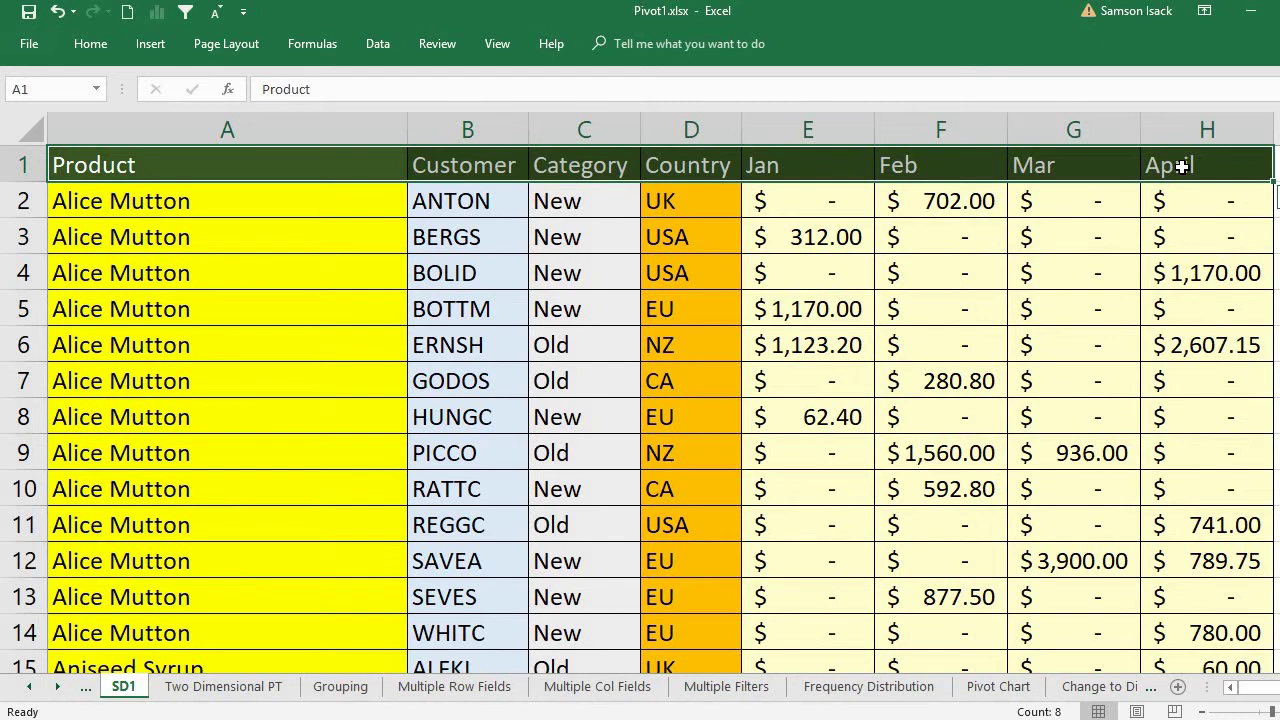
key(ctrl+shift+Down)
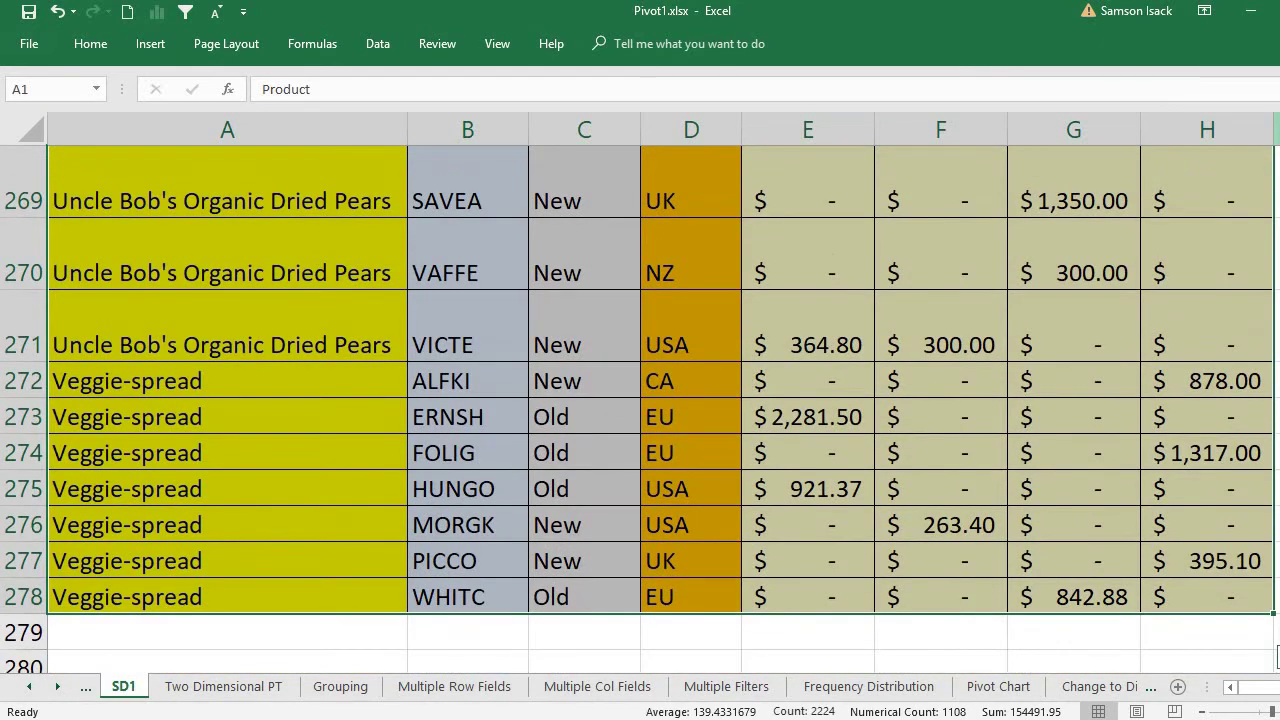
drag(1276, 657, 1274, 648)
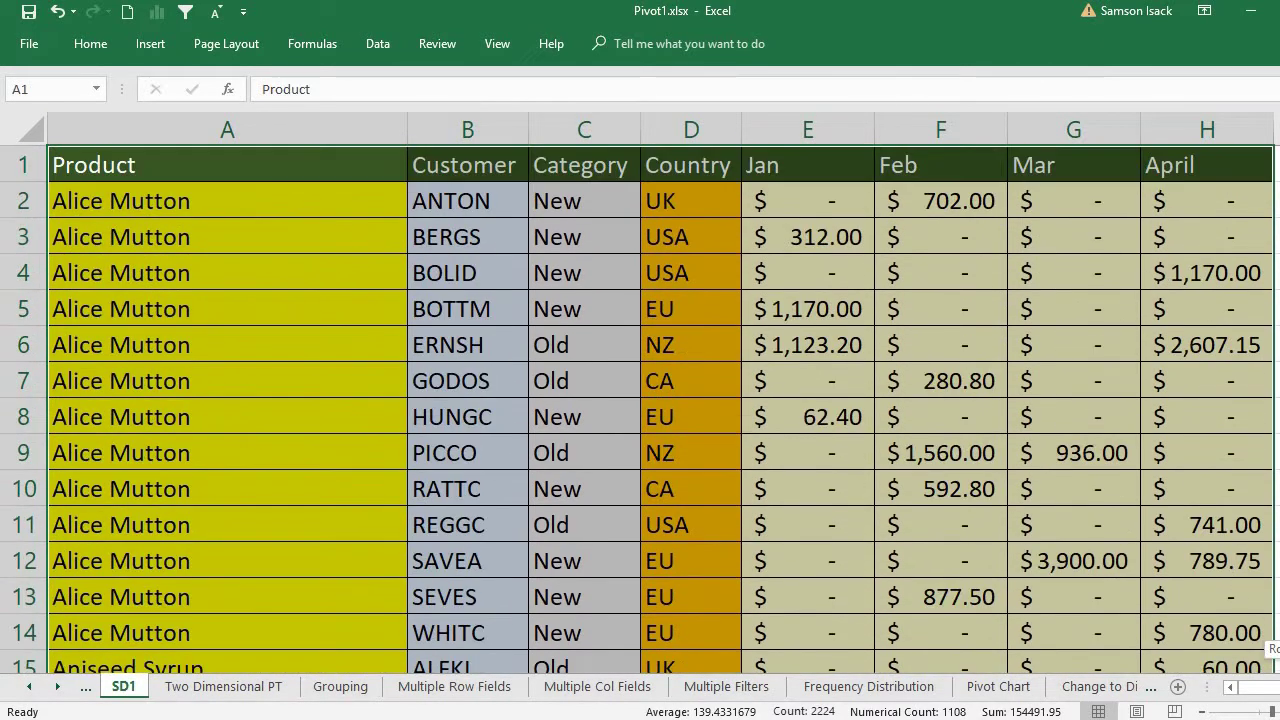
Insert a PivotTable from the selected data at cell A2 of the Two Dimensional PT sheet.
click(150, 43)
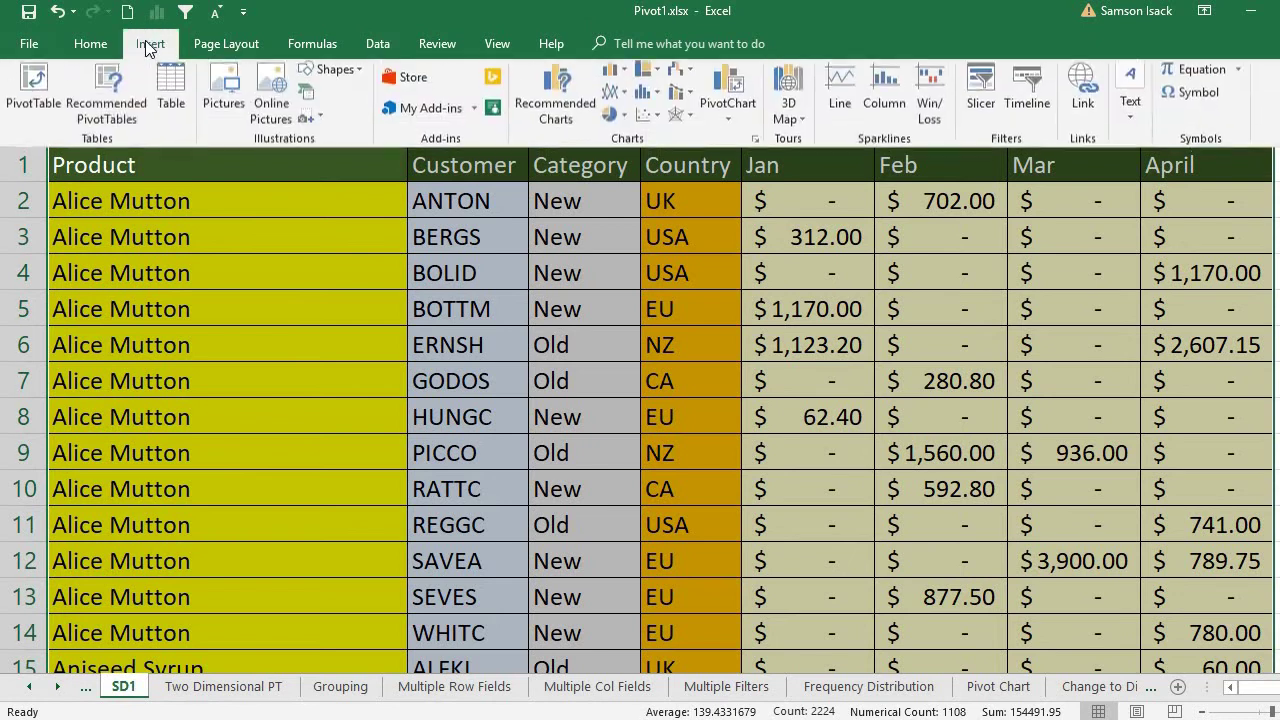
click(30, 92)
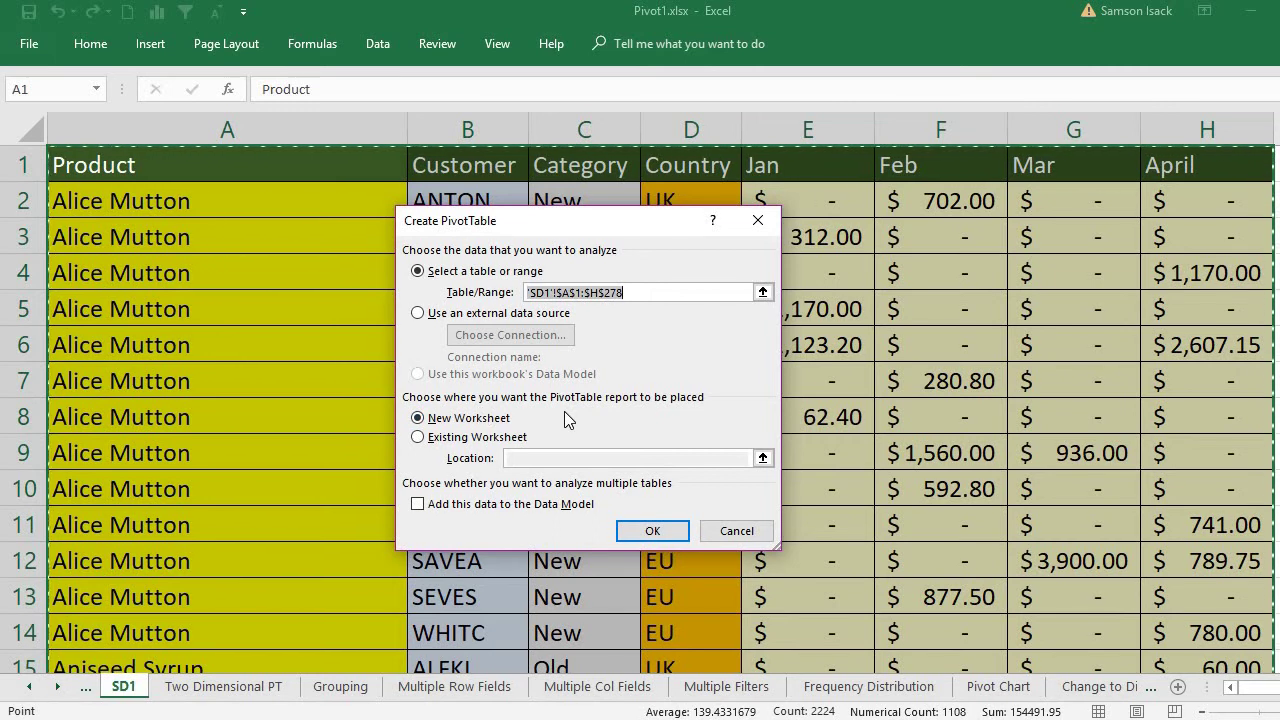
click(487, 439)
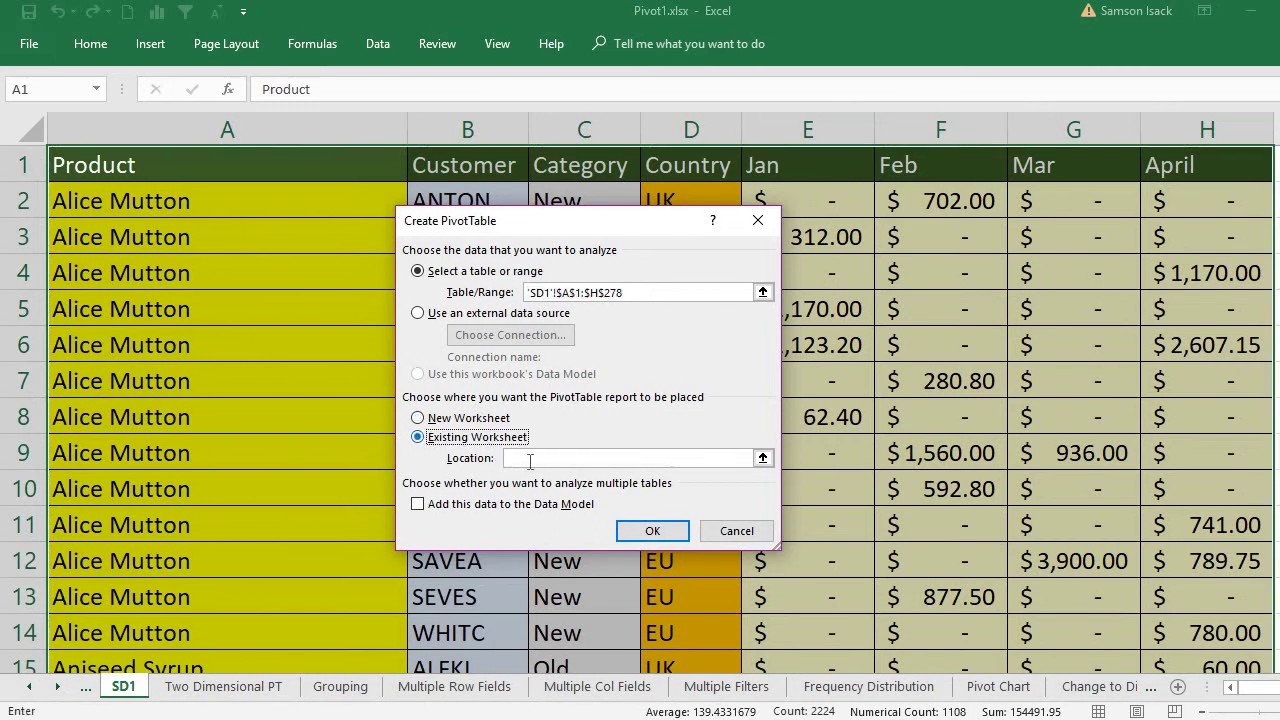
click(530, 458)
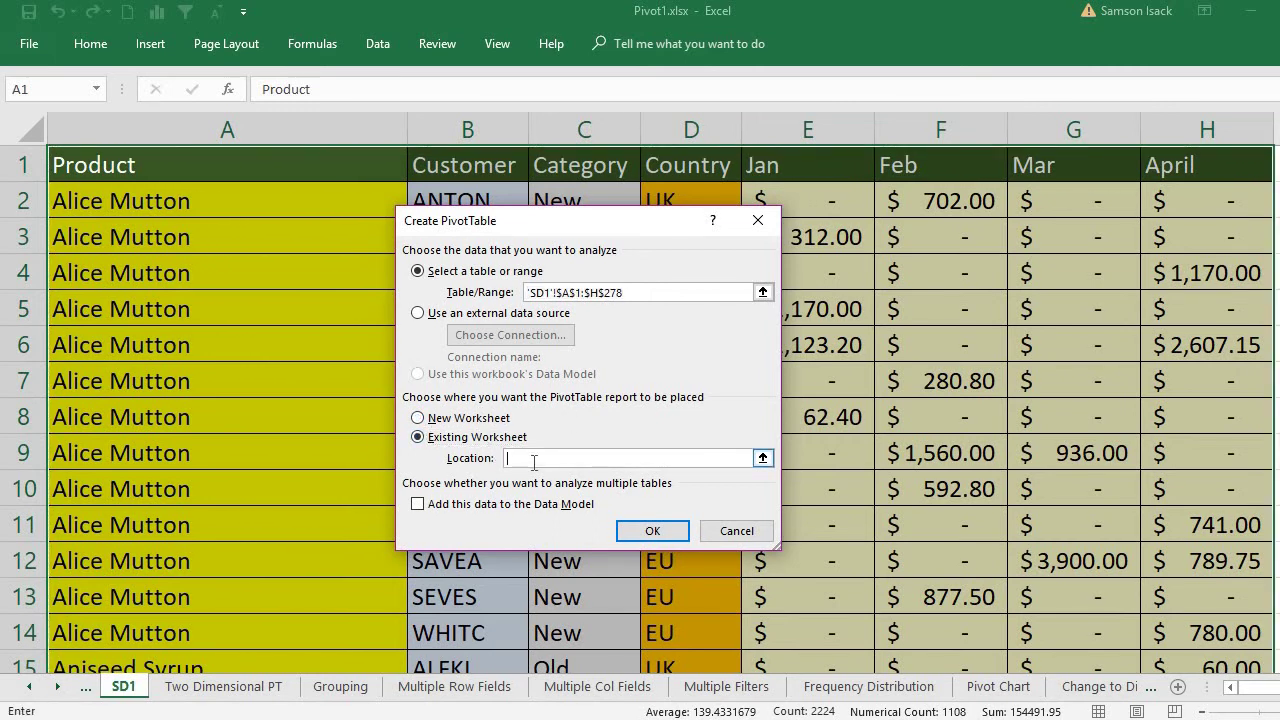
click(224, 686)
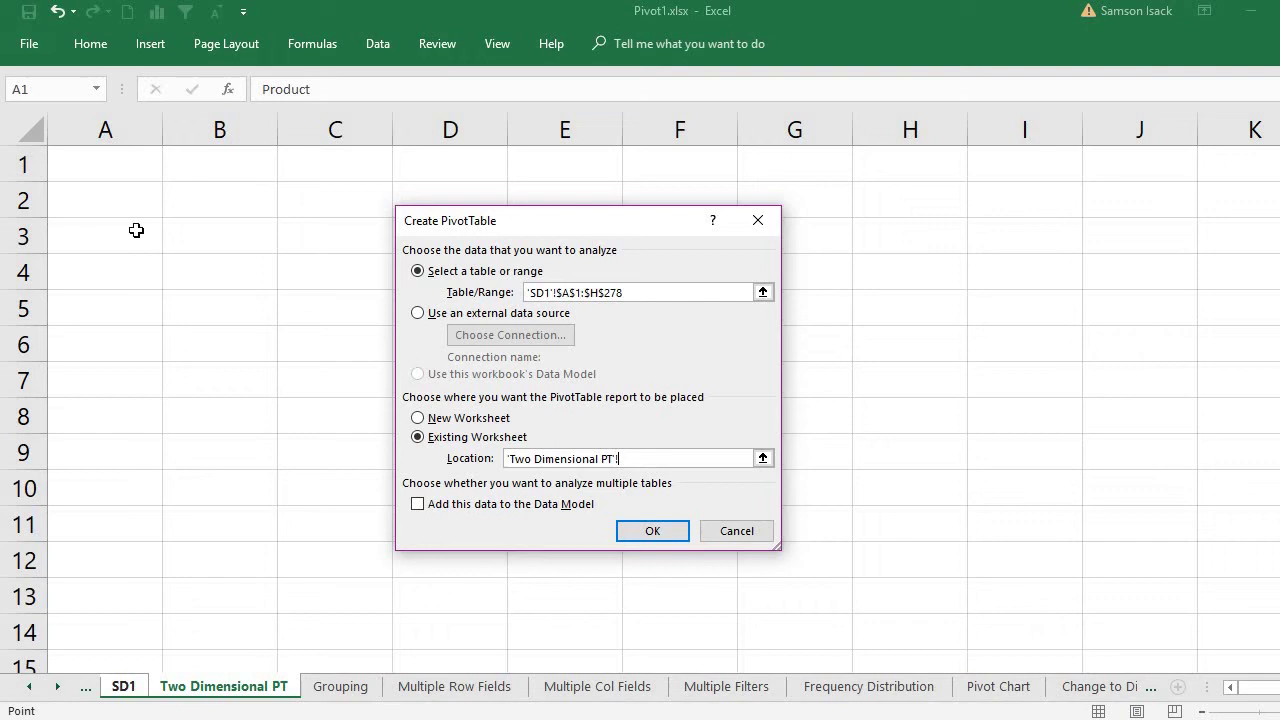
click(125, 194)
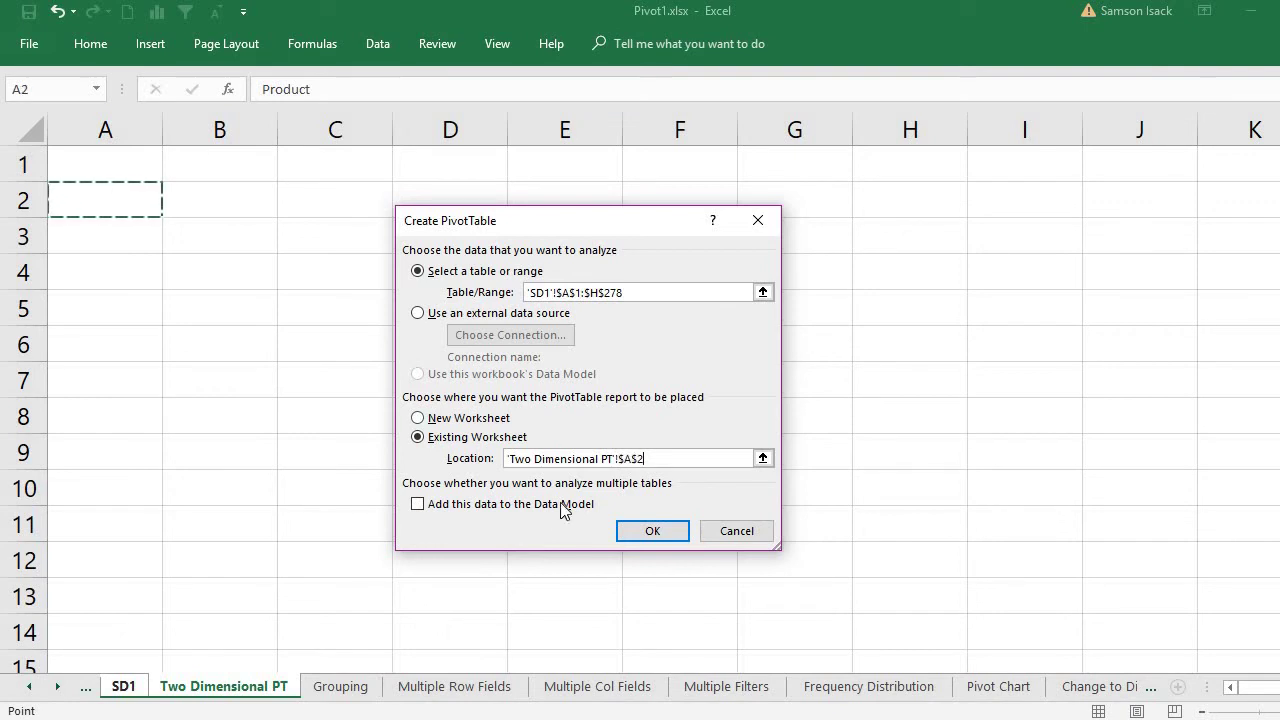
click(665, 532)
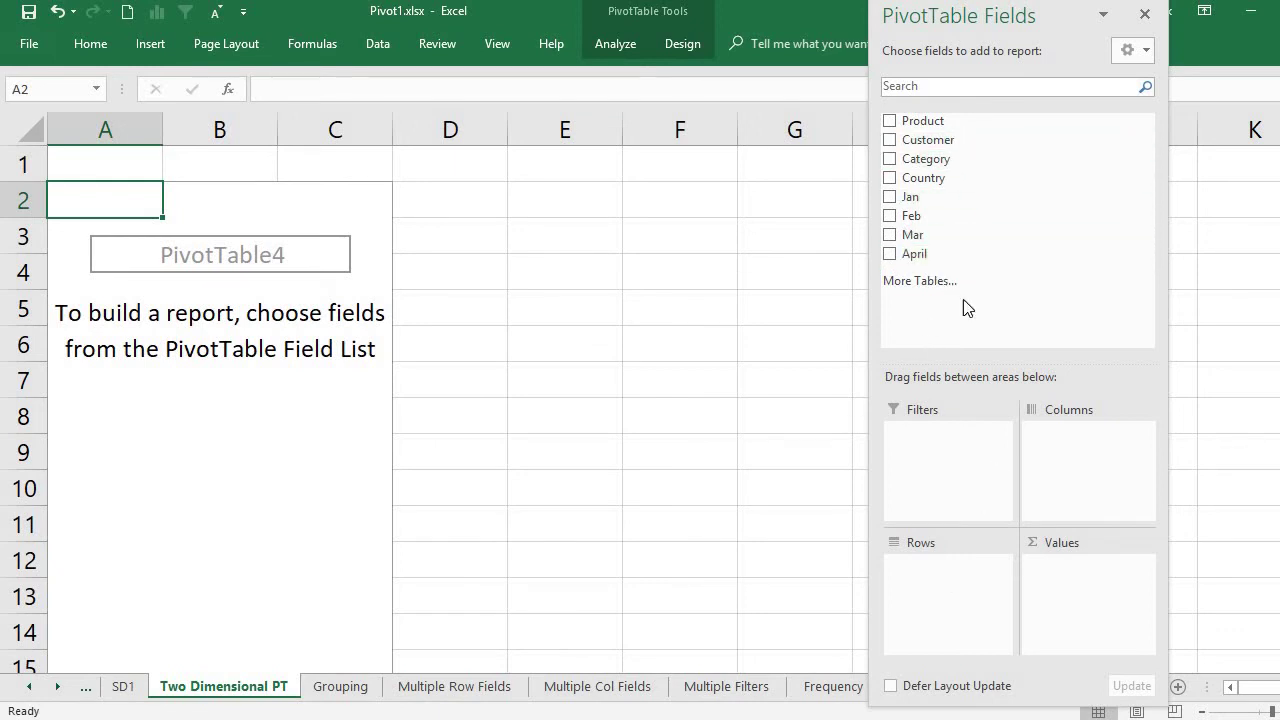
Put Product in Rows and again in Values to show Count of Product.
drag(935, 122, 963, 591)
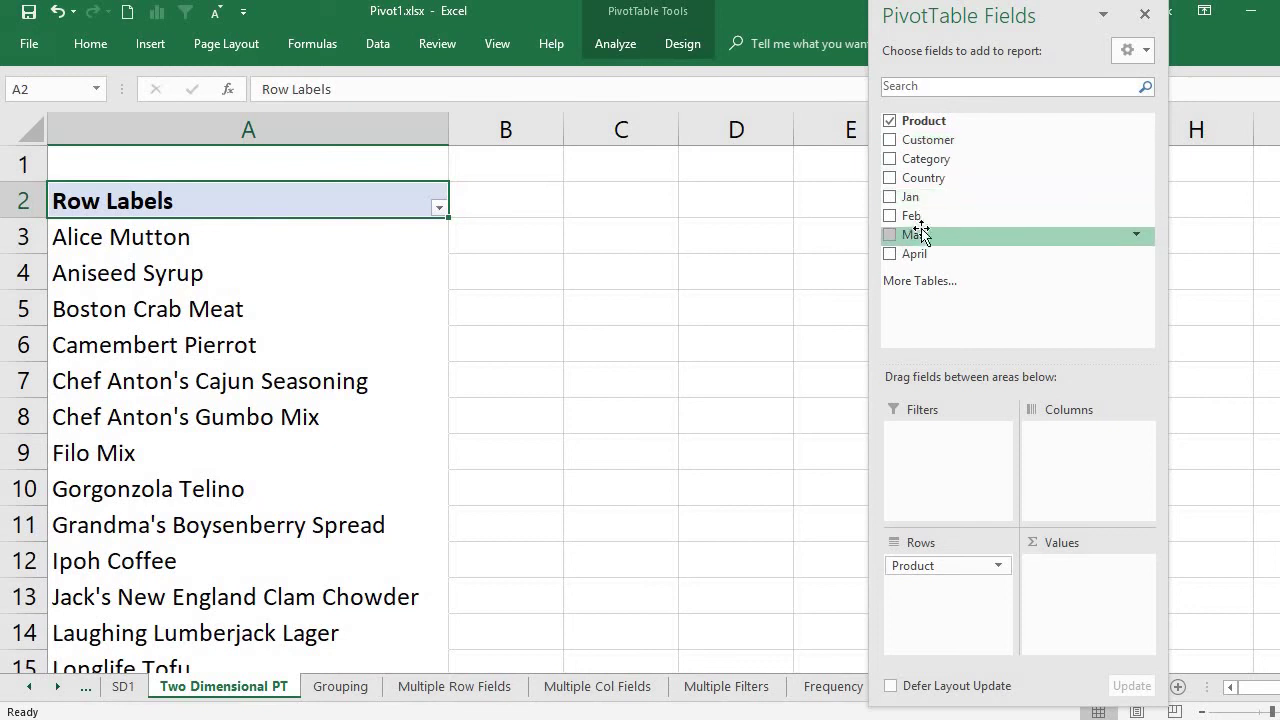
drag(924, 124, 1088, 572)
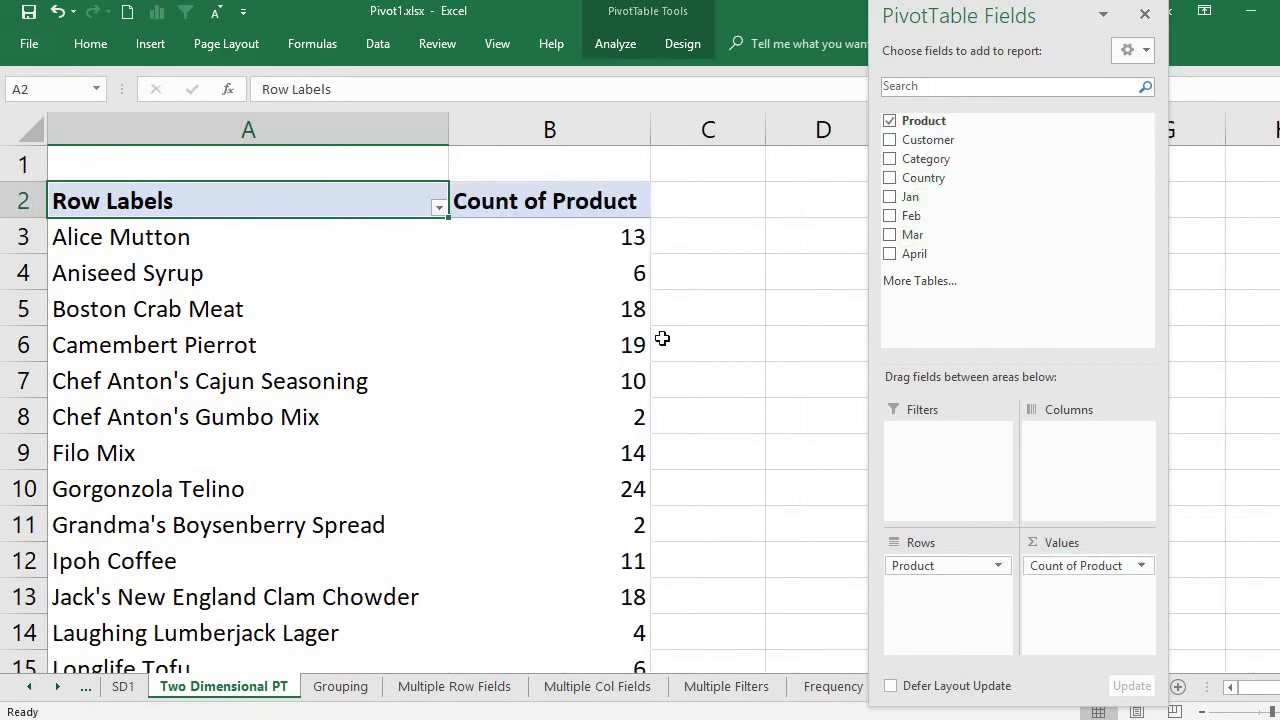
Rename the Row Labels heading in A2 to PRODUCT.
double_click(340, 203)
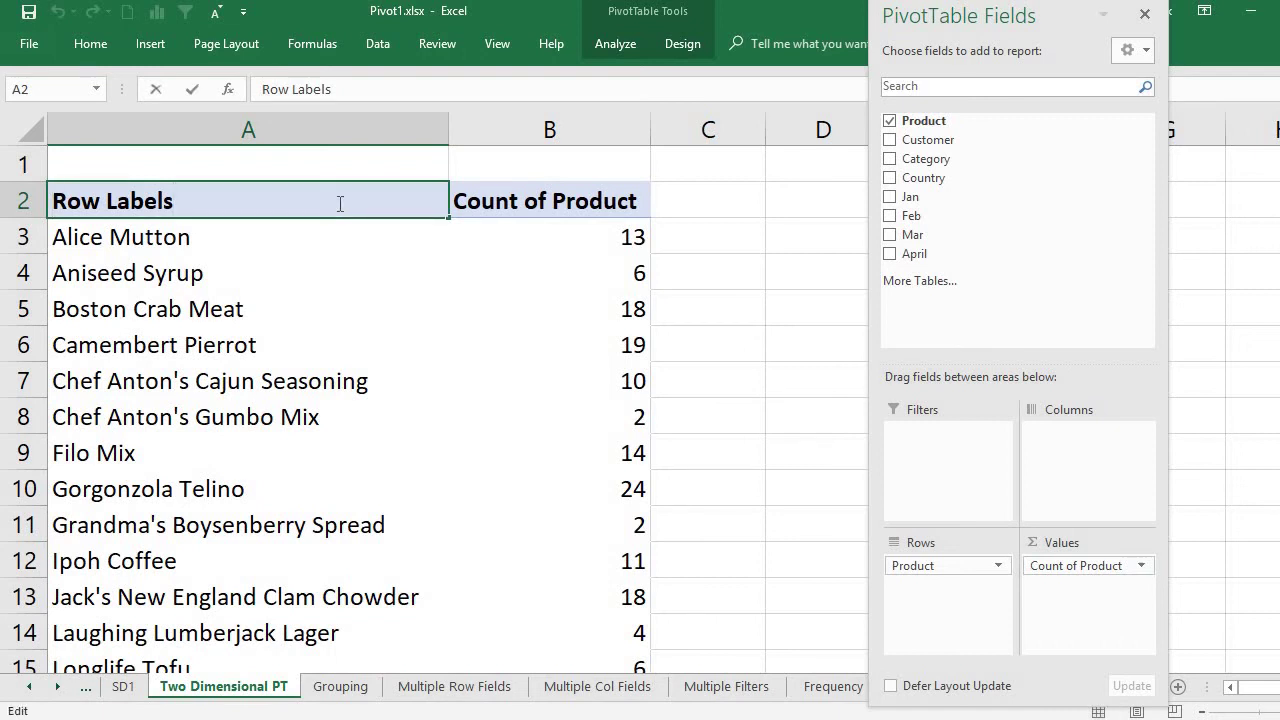
key(BackSpace)
key(BackSpace)
key(BackSpace)
key(BackSpace)
key(BackSpace)
key(BackSpace)
key(BackSpace)
text(P)
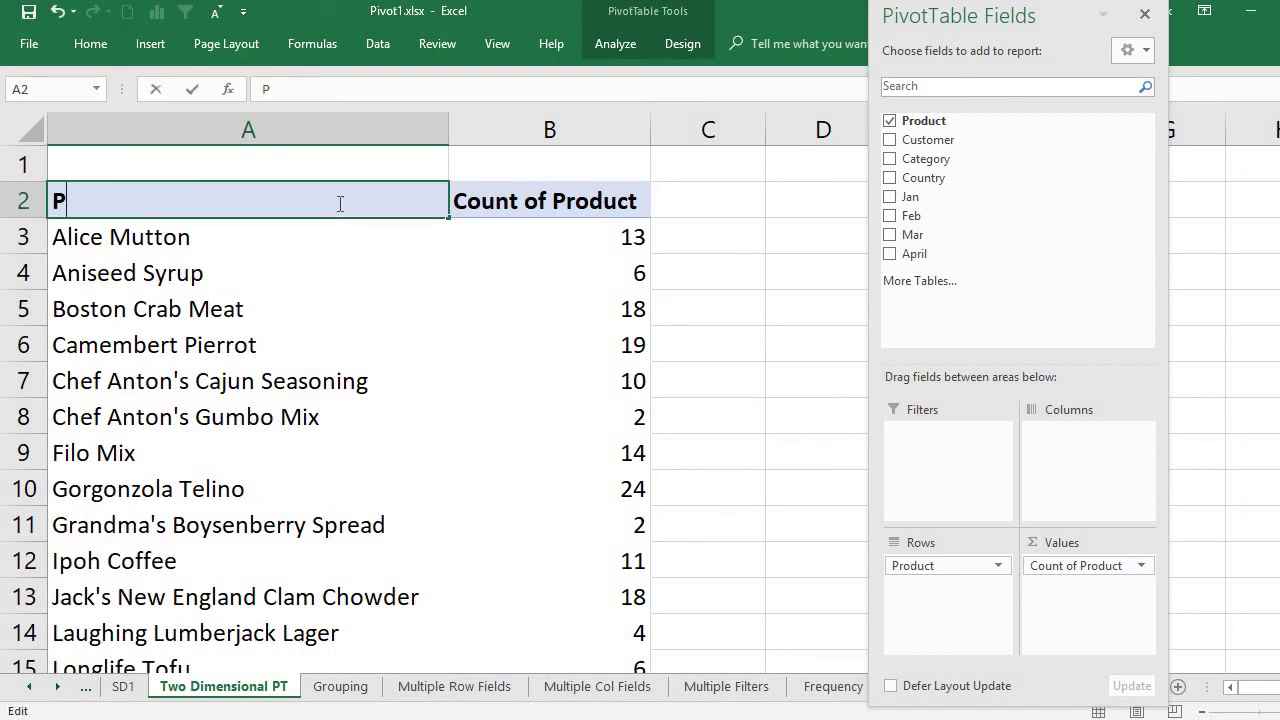
text(ROD)
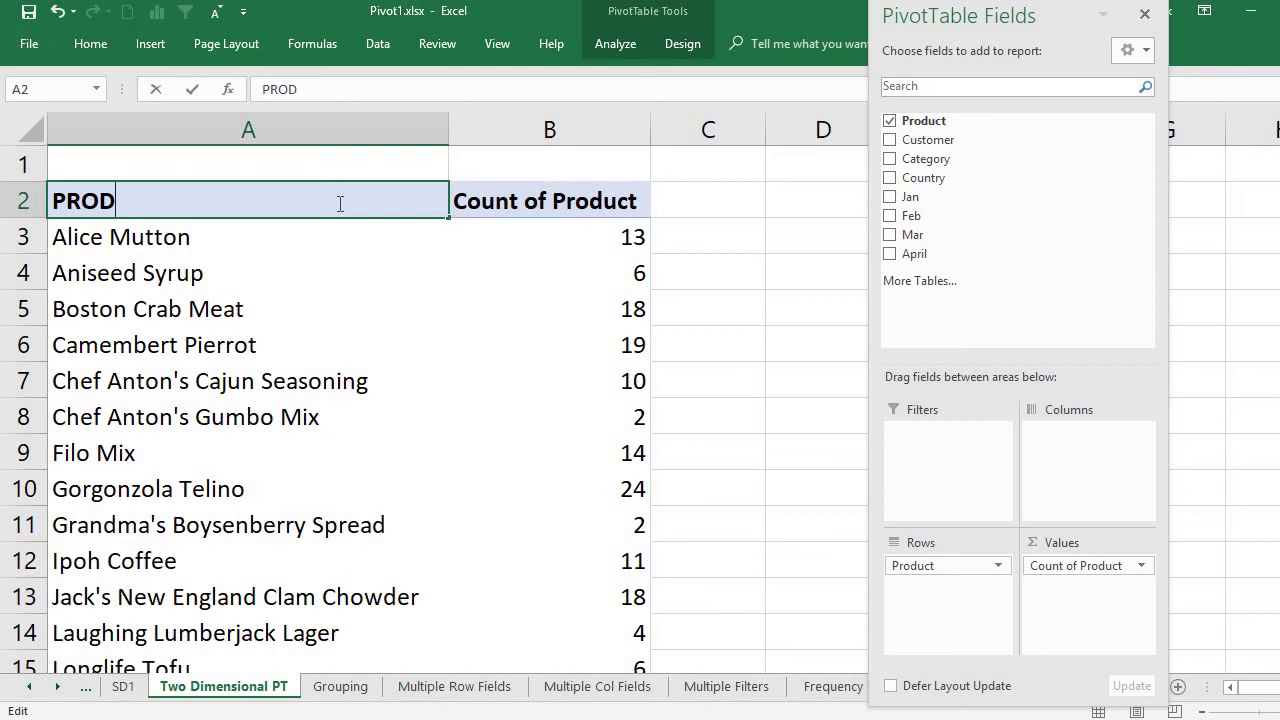
text(UCT)
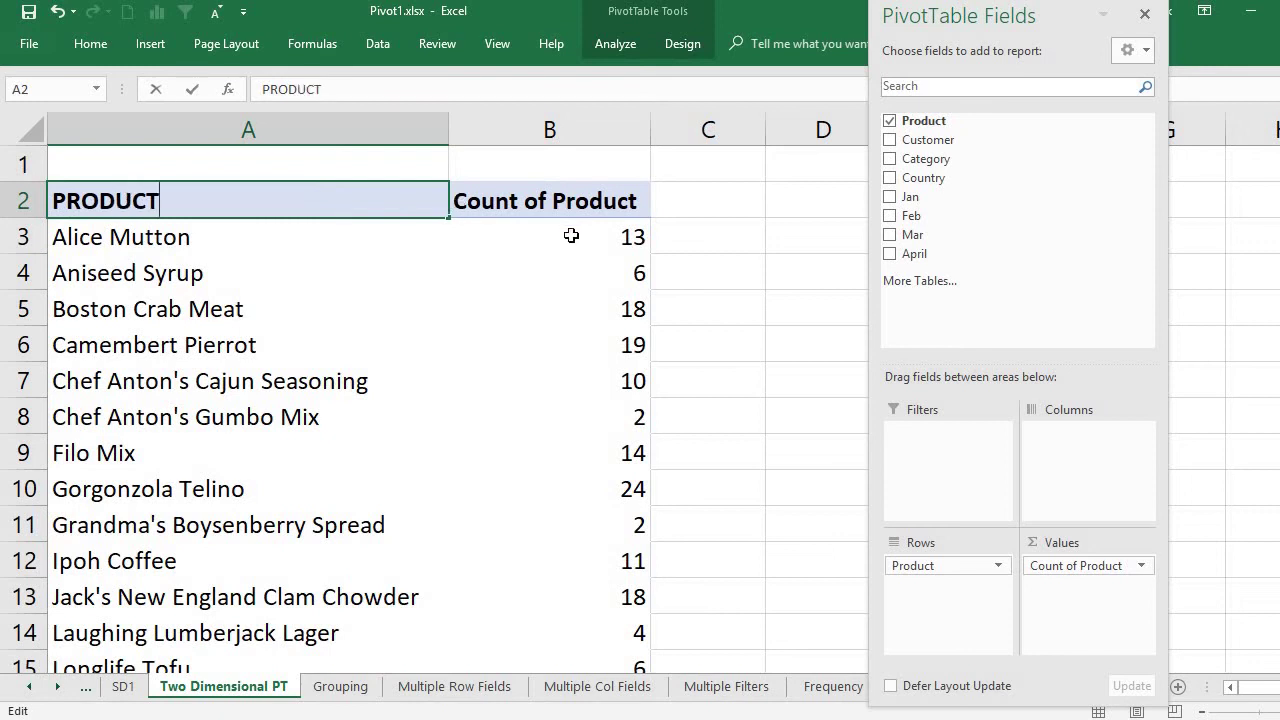
click(610, 213)
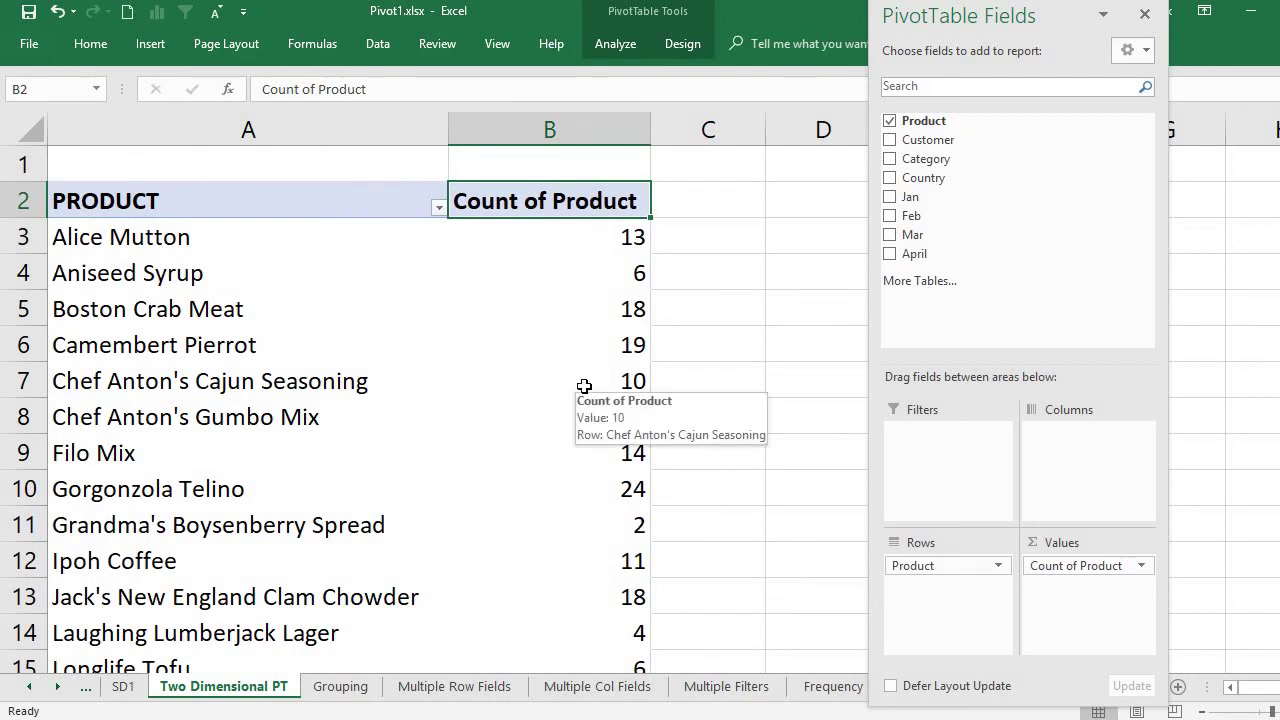
Check product counts such as Camembert Pierrot and Alice Mutton's 13.
click(363, 260)
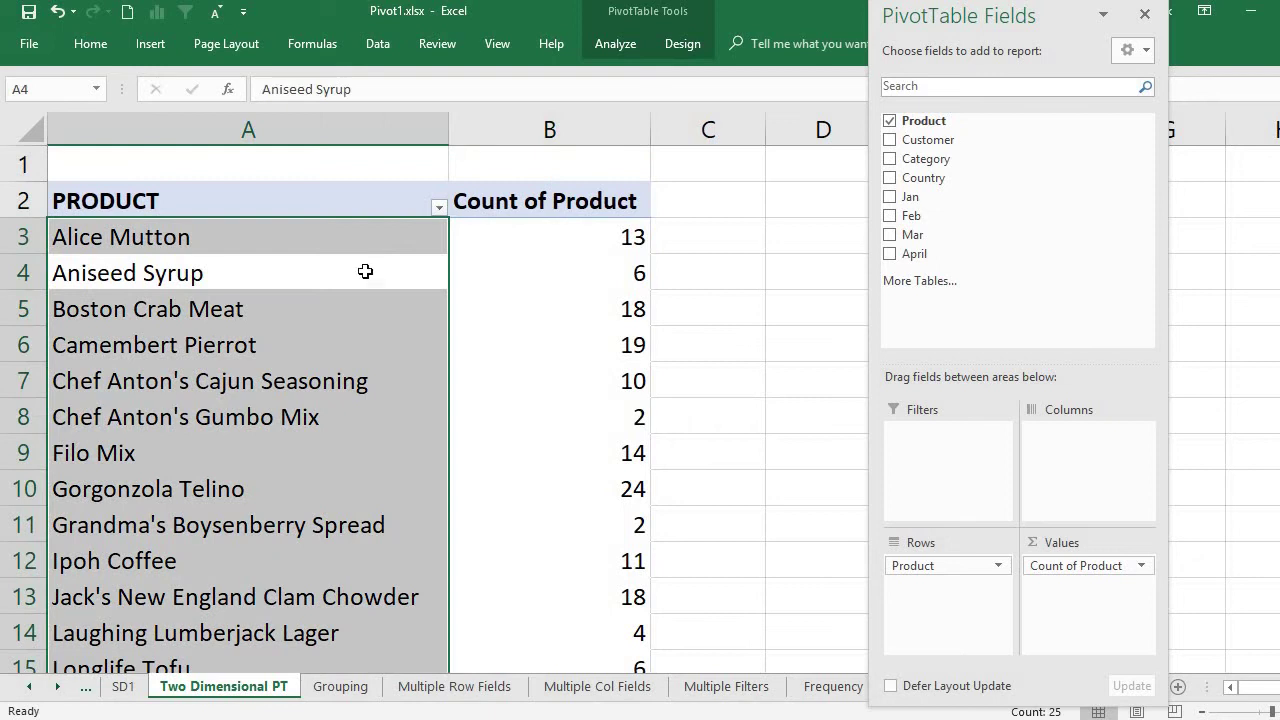
click(483, 351)
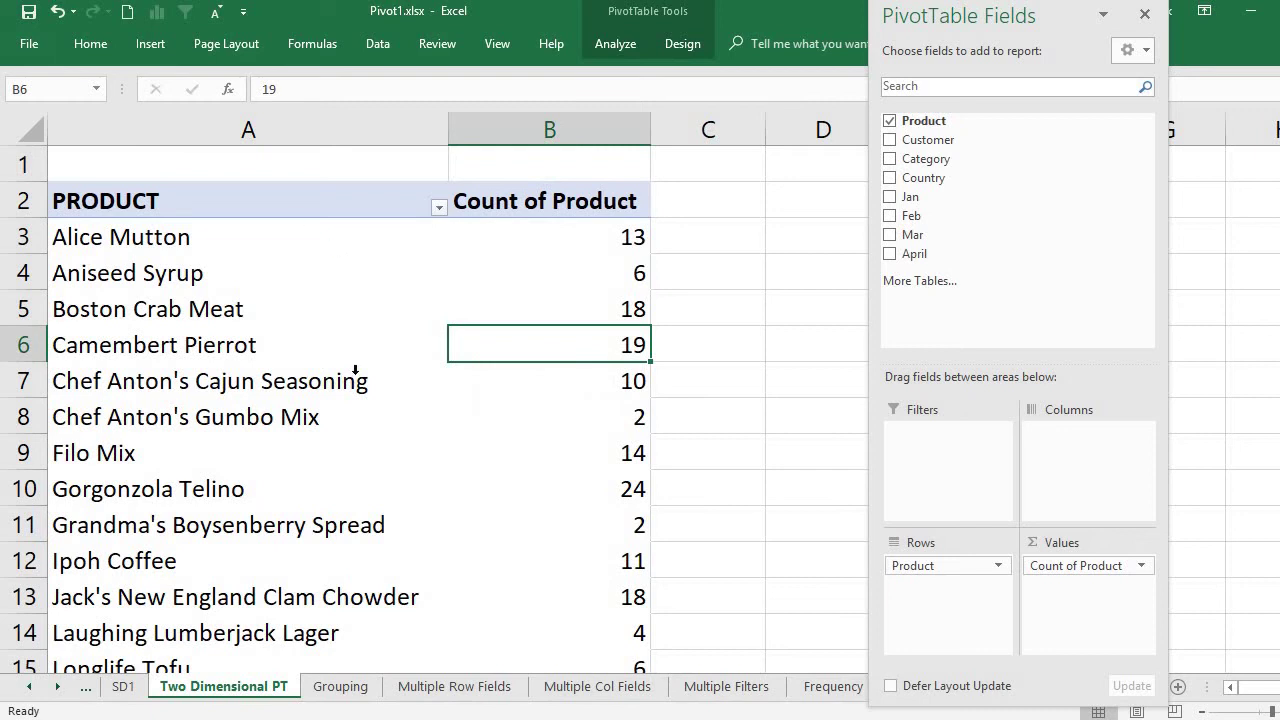
click(274, 245)
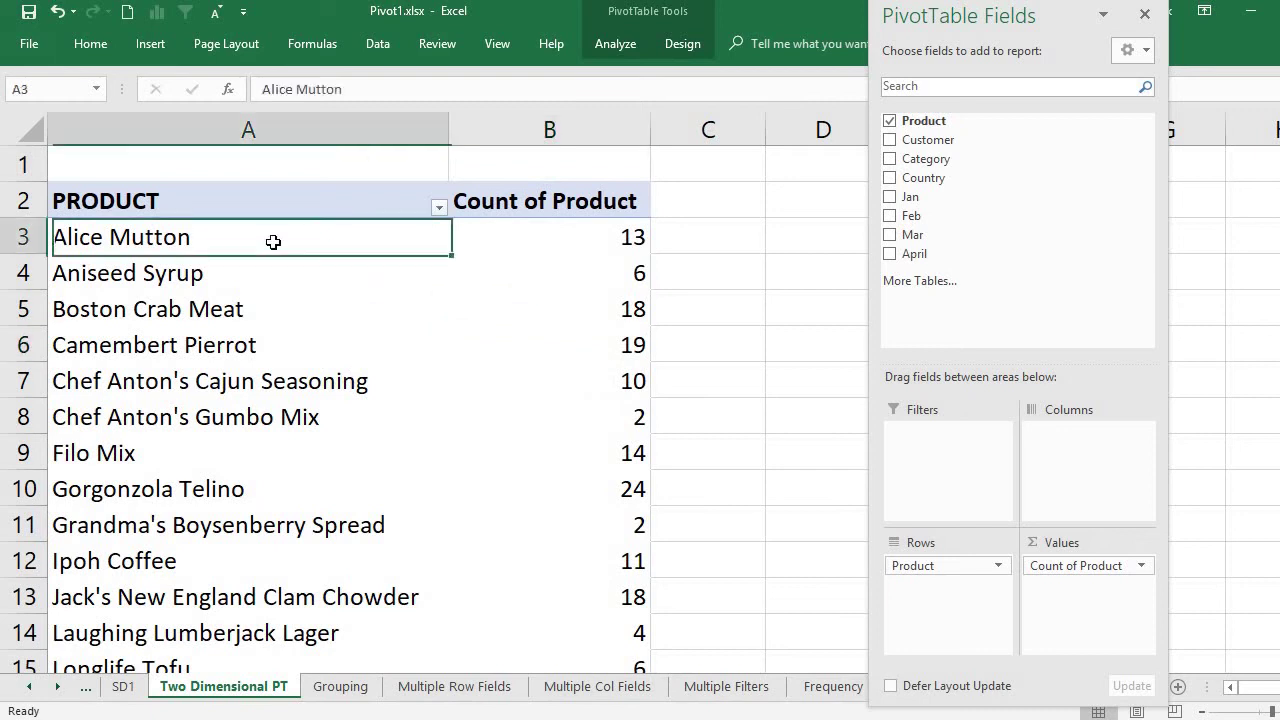
click(554, 237)
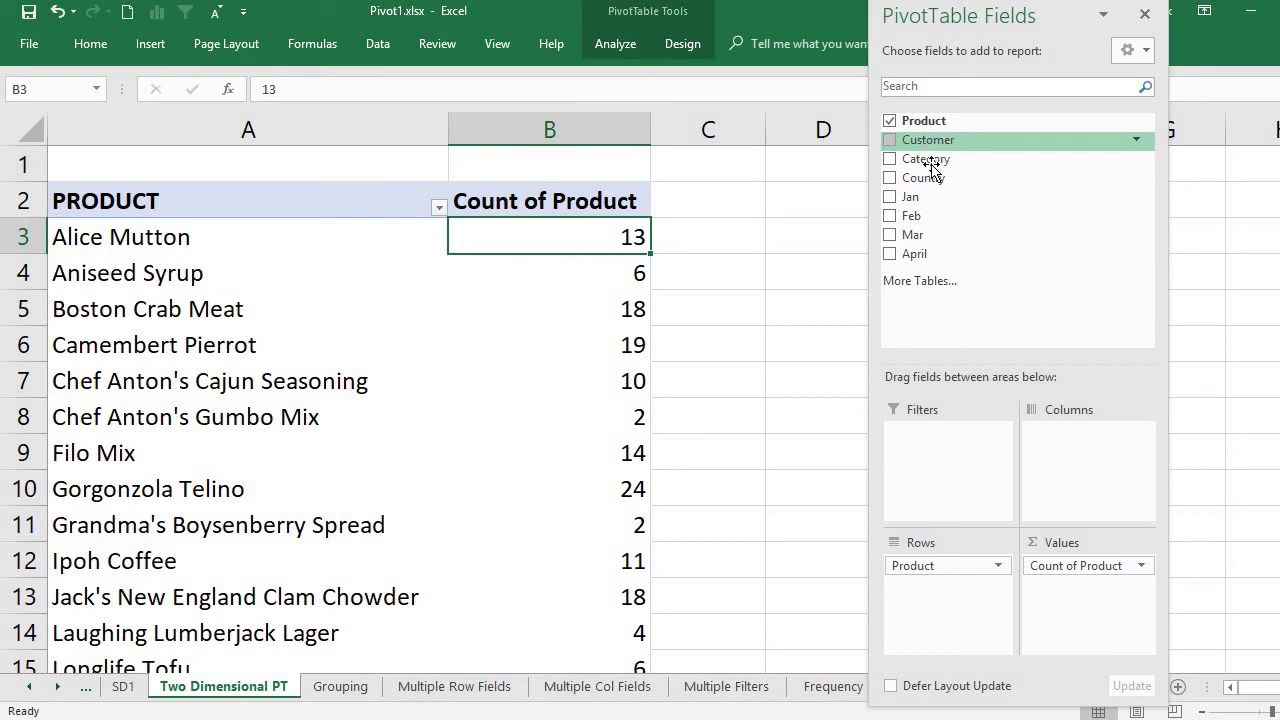
Add Country to the Columns area and begin editing the Column Labels heading in B2.
mouse_move(932, 186)
mouse_down()
mouse_move(1044, 433)
mouse_move(1082, 432)
mouse_up()
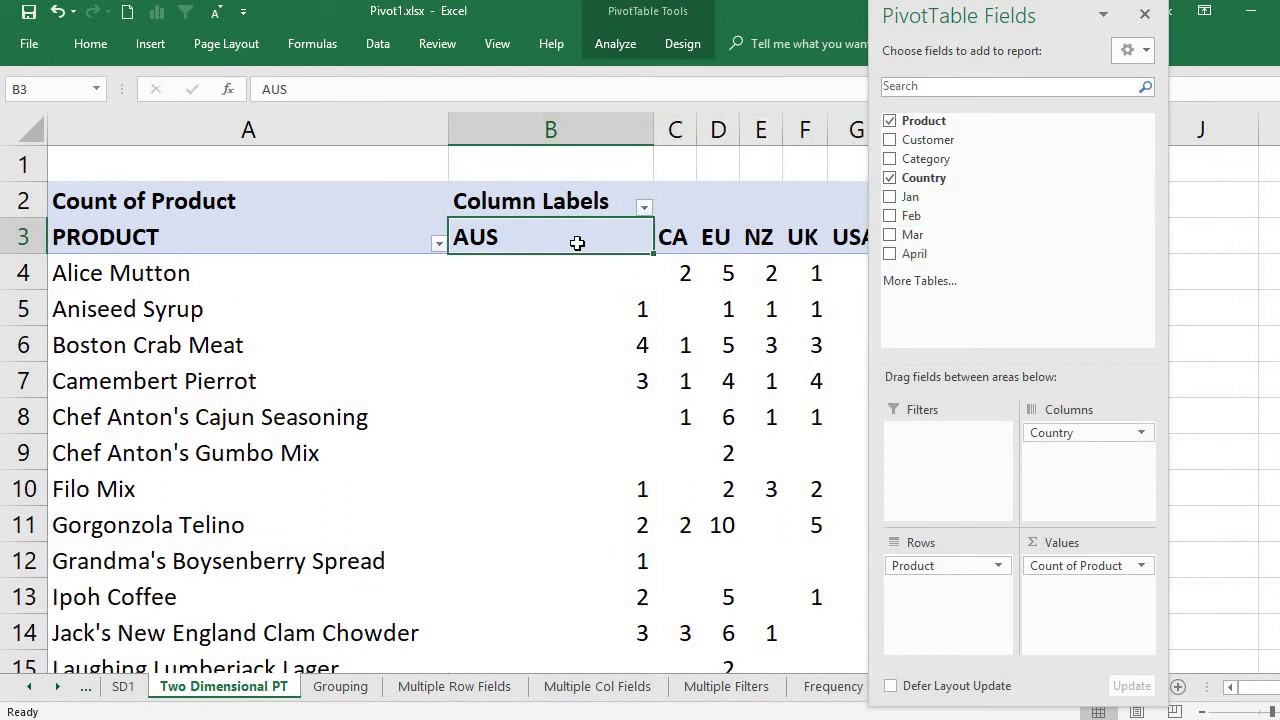
double_click(582, 203)
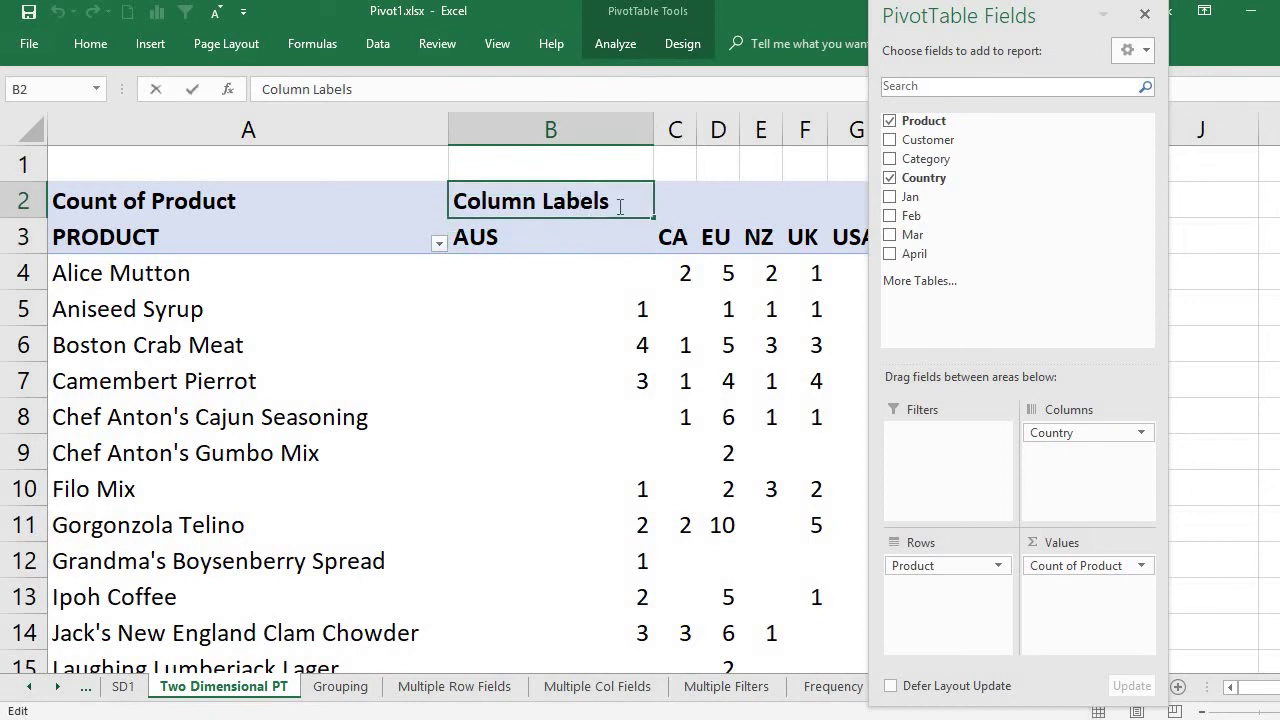
drag(462, 170, 268, 163)
Relabel the column header as Country and hide the PivotTable Fields pane.
text(C)
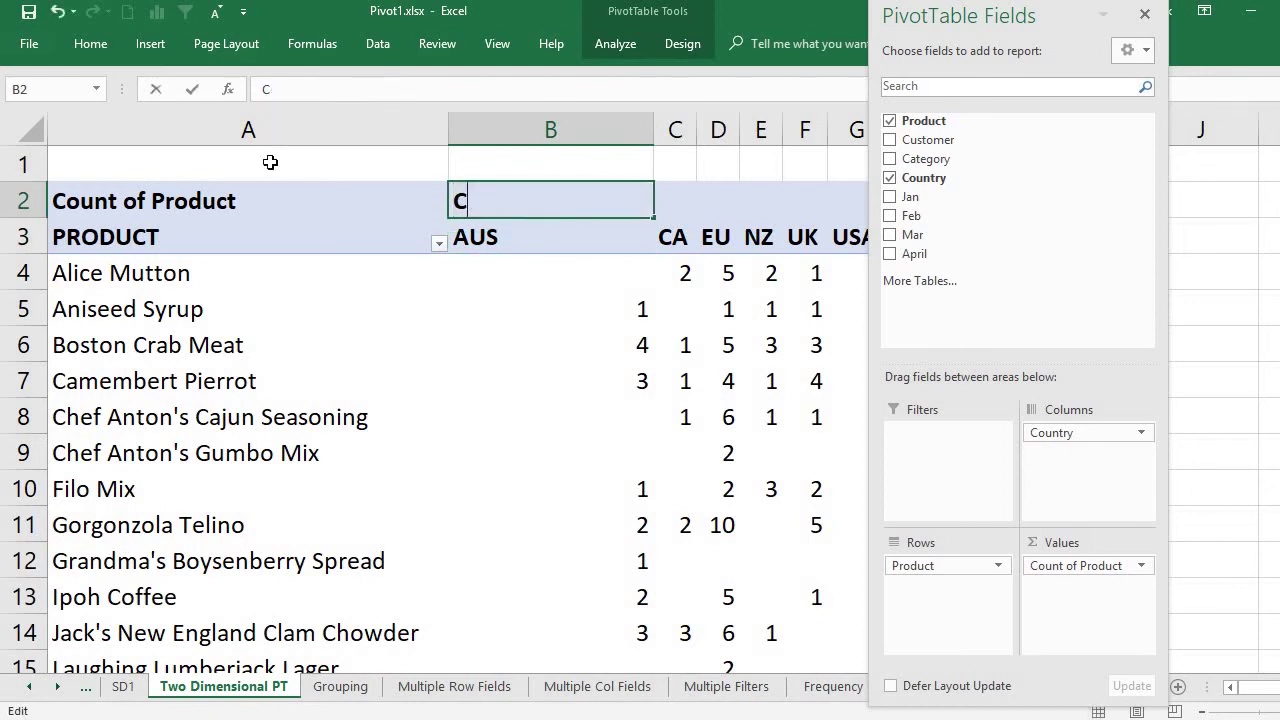
text(ountry)
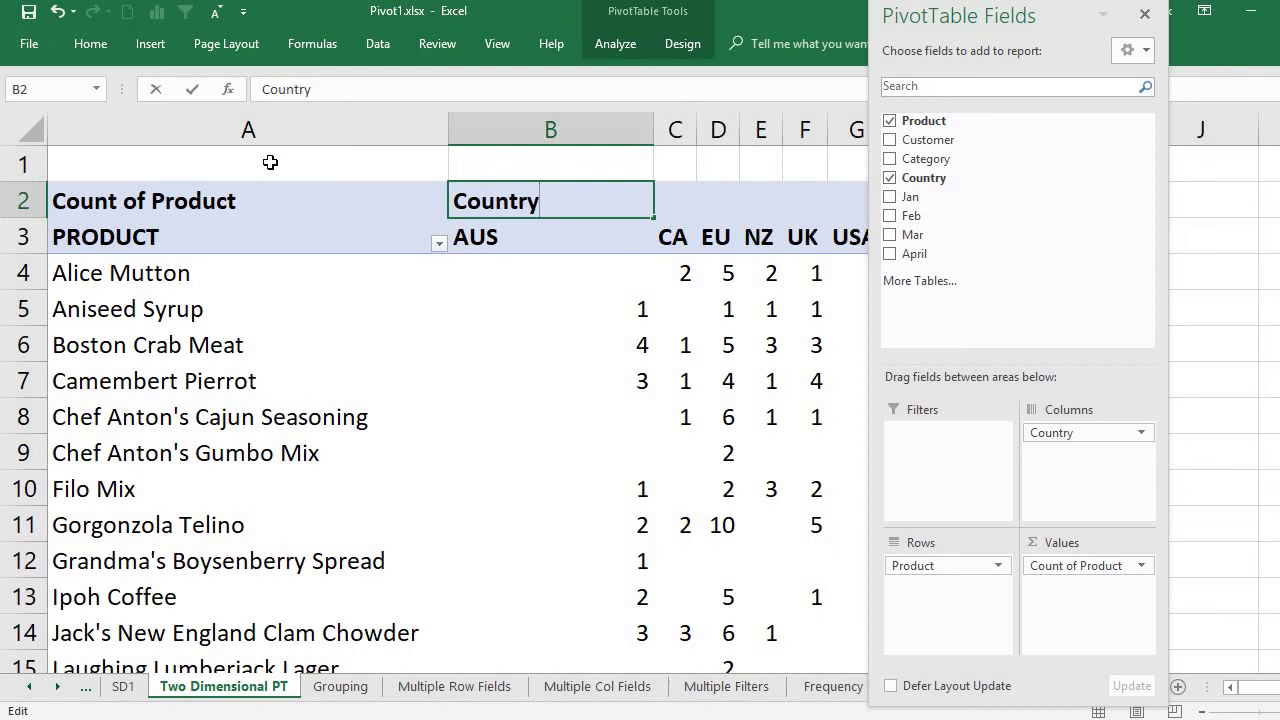
click(264, 321)
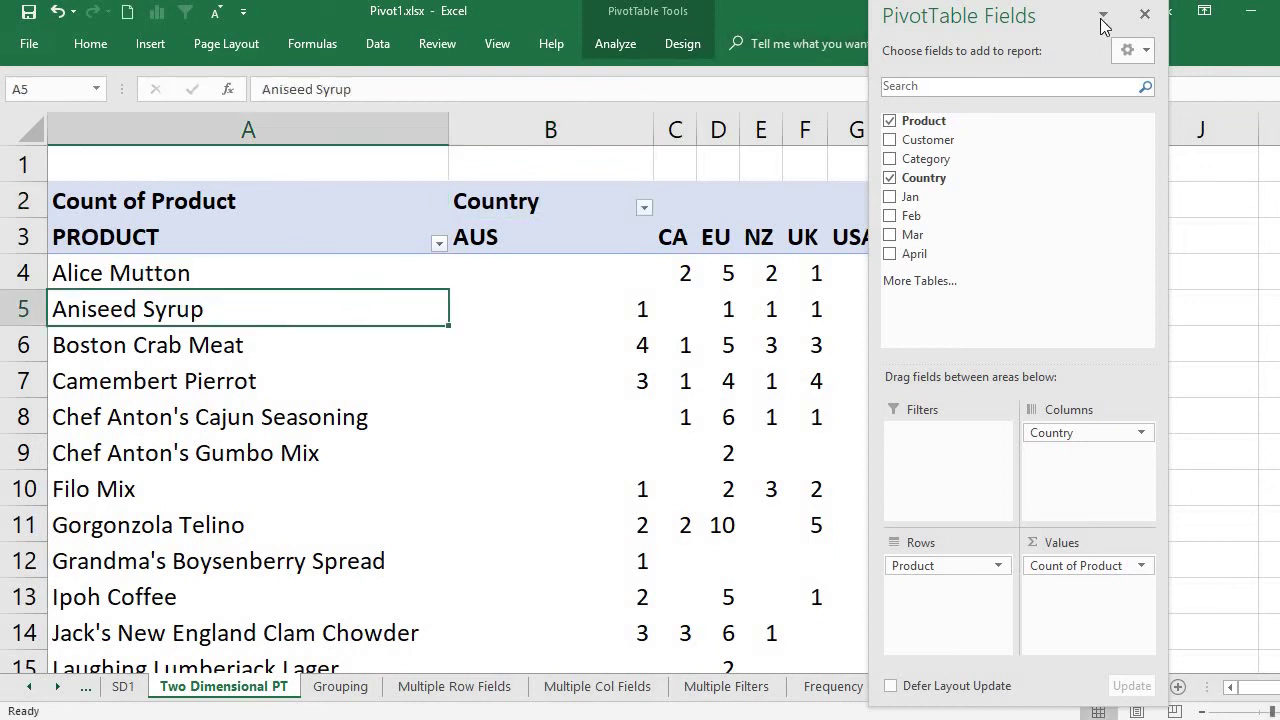
click(1144, 14)
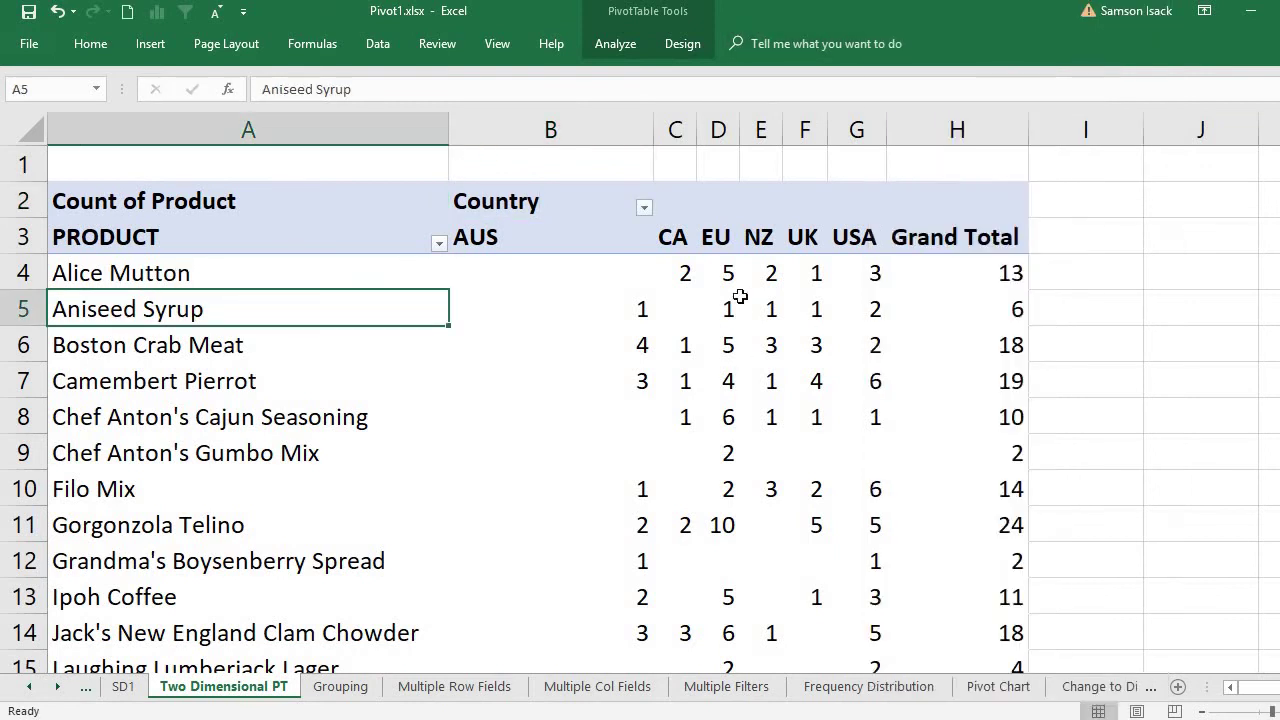
Review Alice Mutton's Grand Total and its AUS, CA, EU, NZ, UK and USA counts.
click(692, 302)
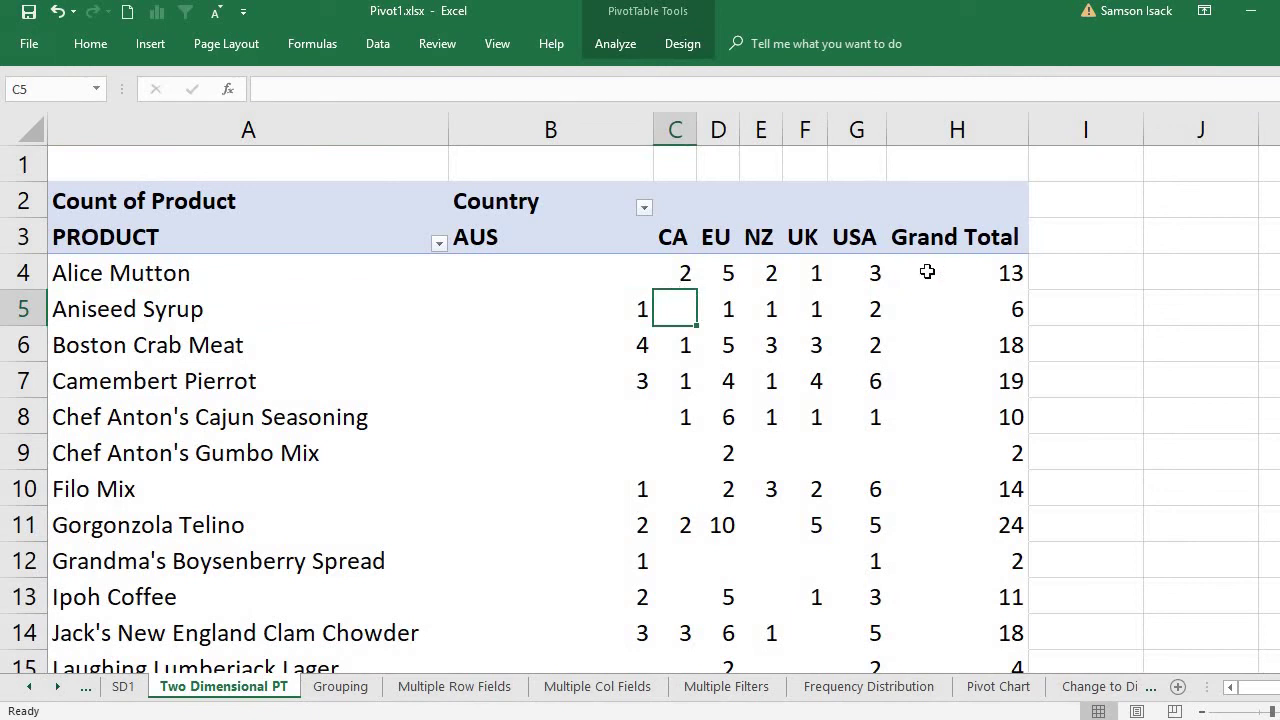
click(980, 274)
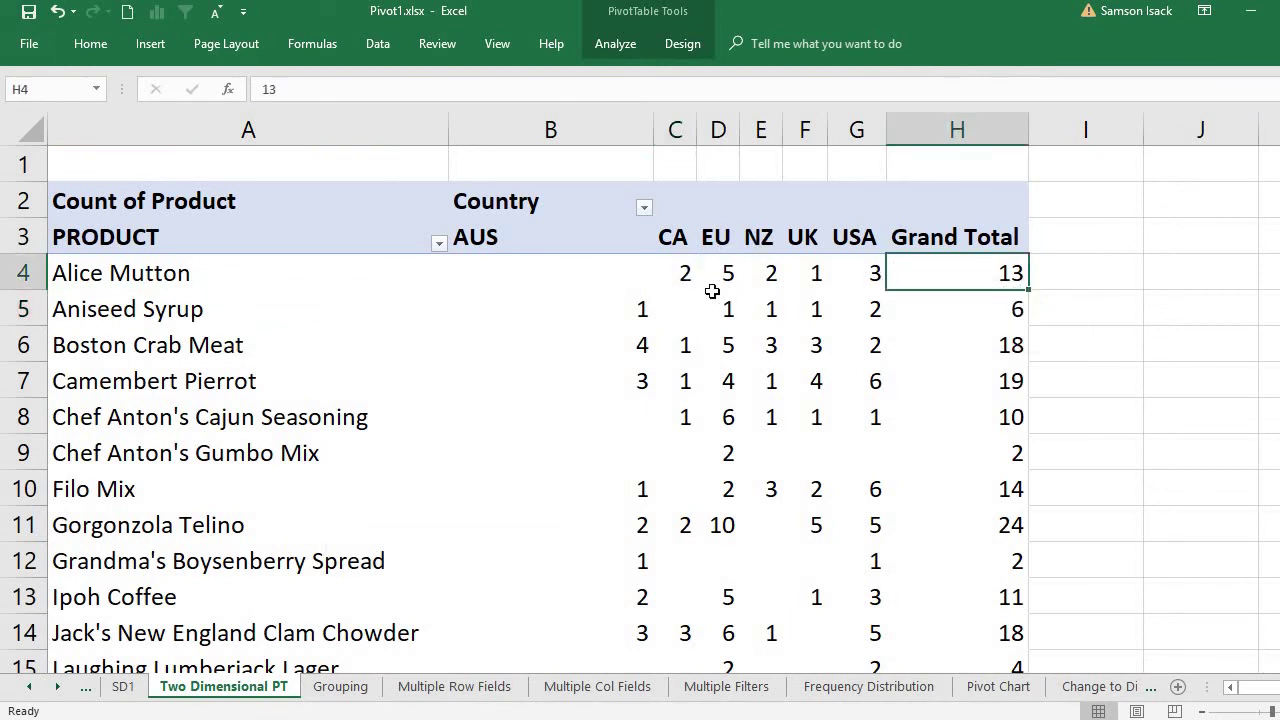
click(628, 272)
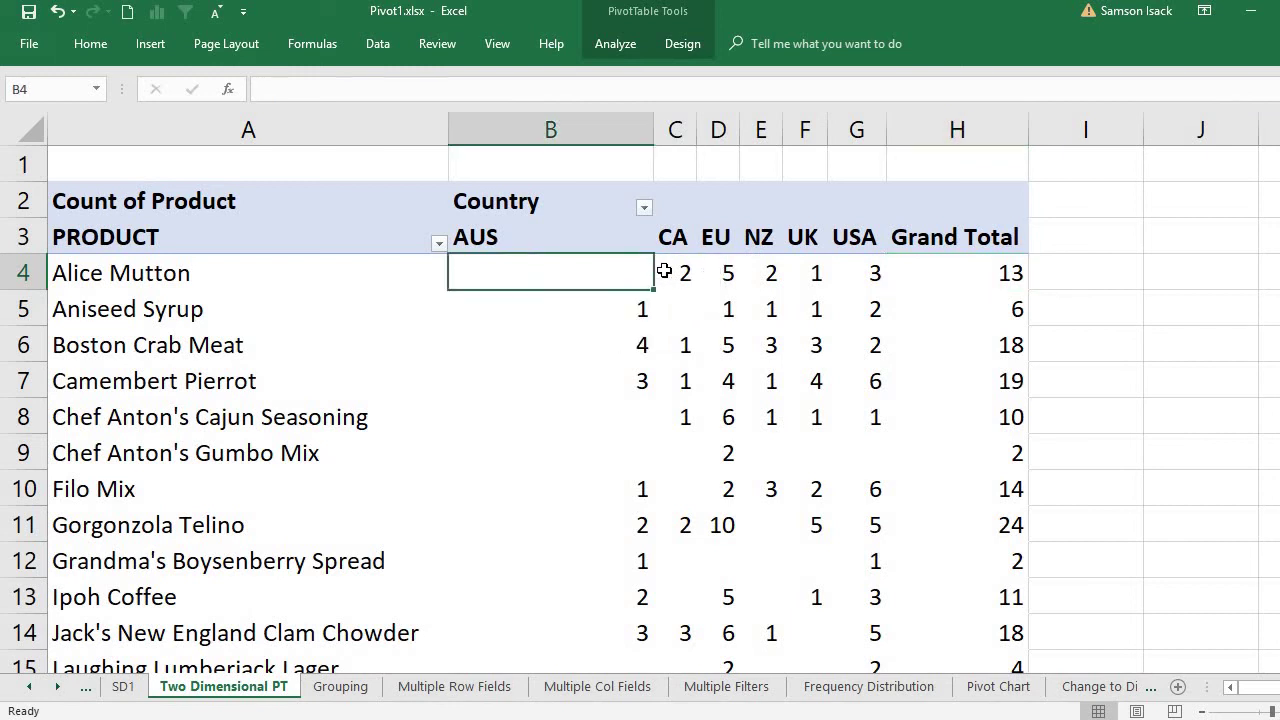
click(664, 271)
click(726, 276)
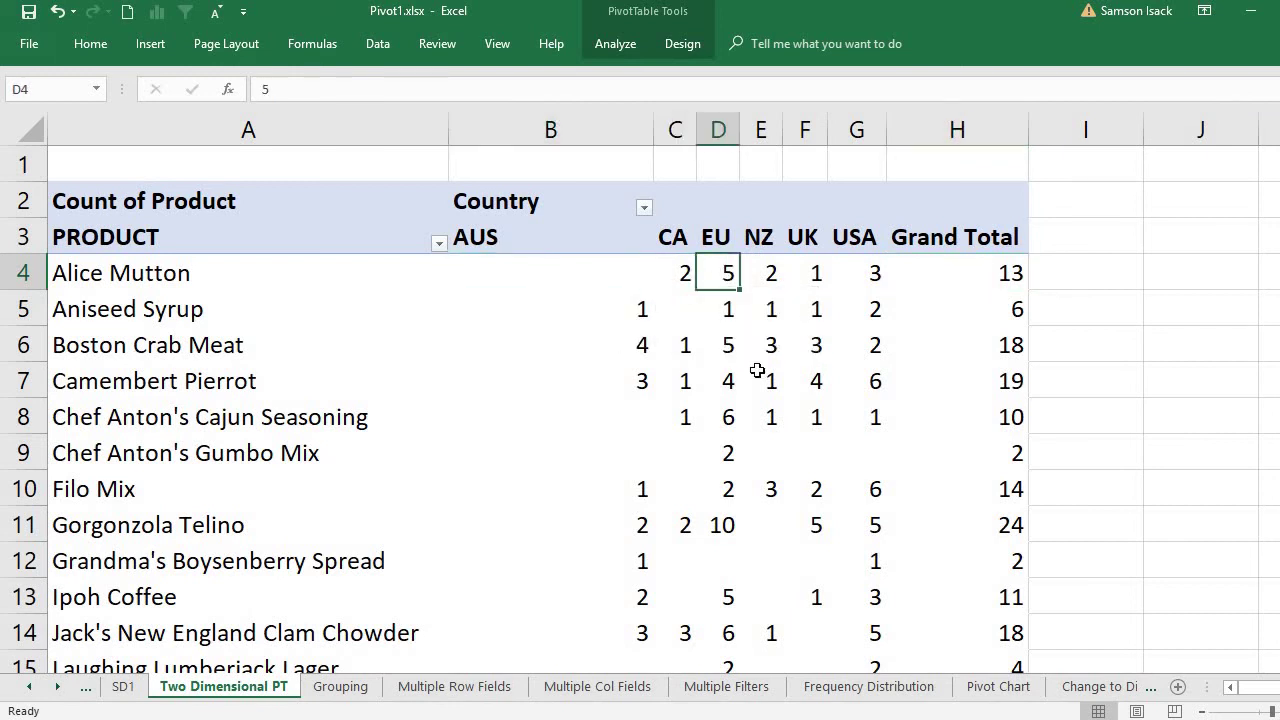
click(766, 276)
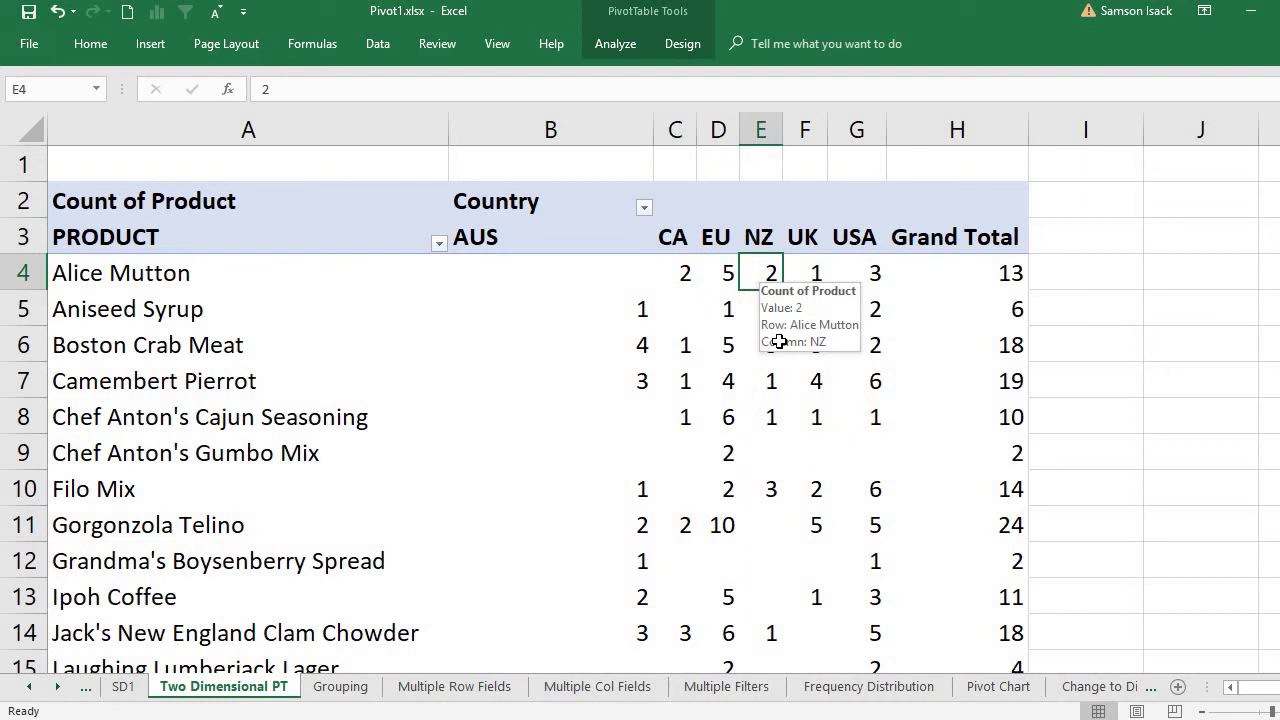
click(815, 273)
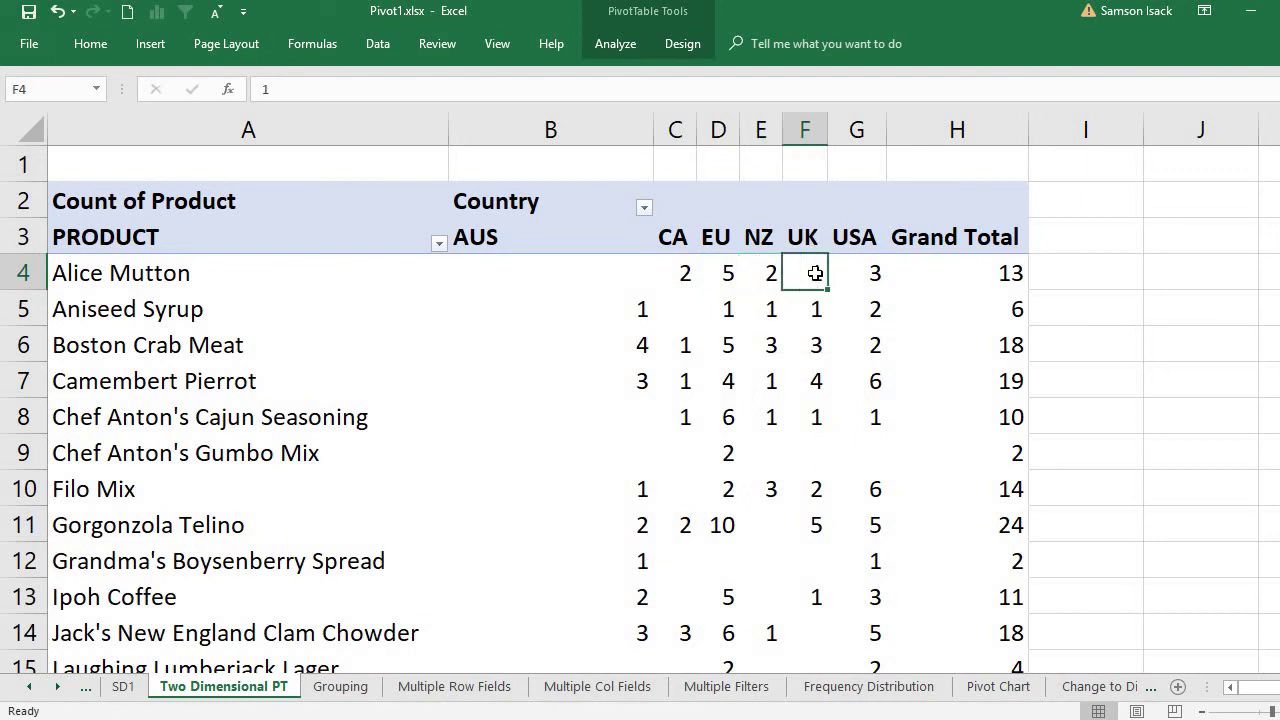
click(874, 276)
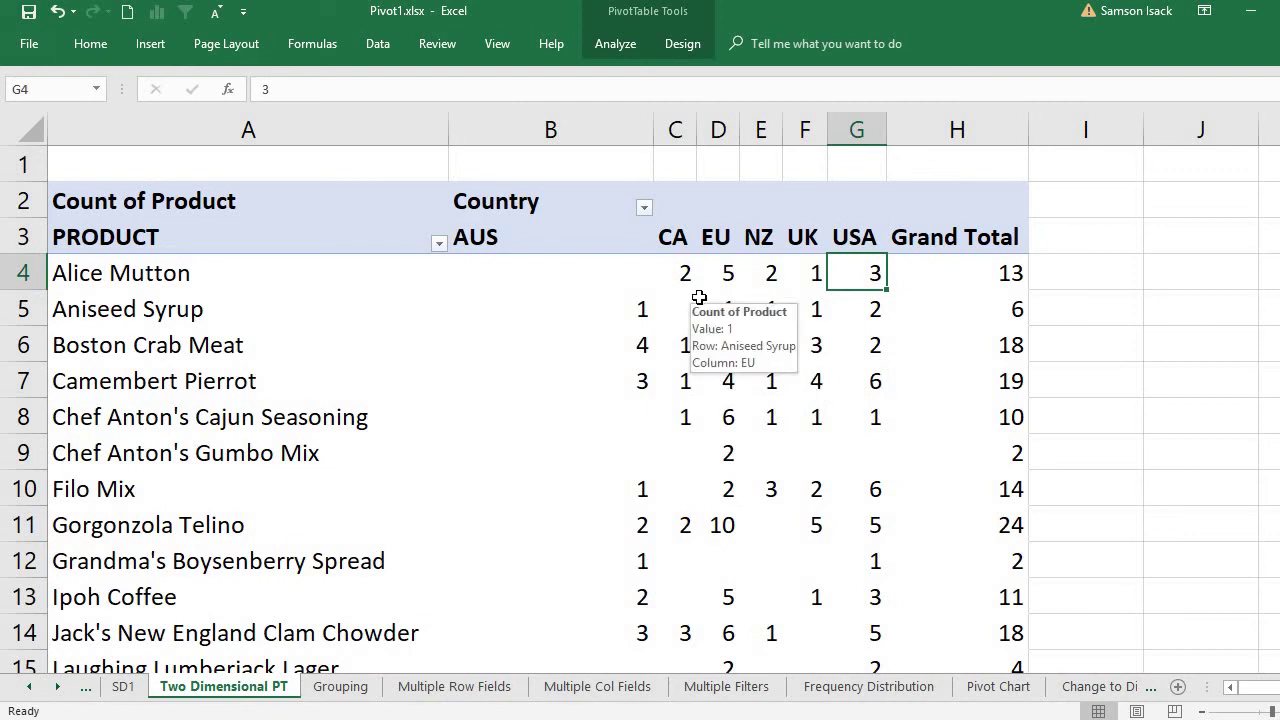
Reopen the field list and remove Count of Product from Values.
right_click(331, 463)
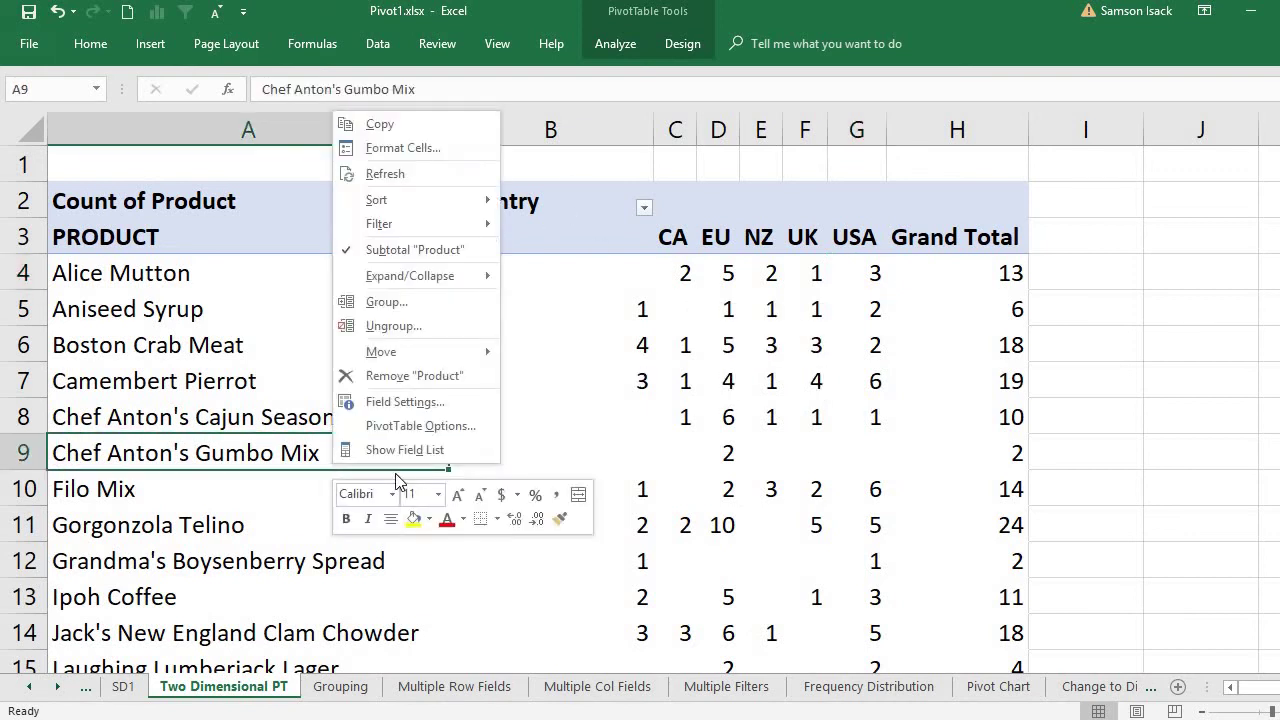
click(420, 451)
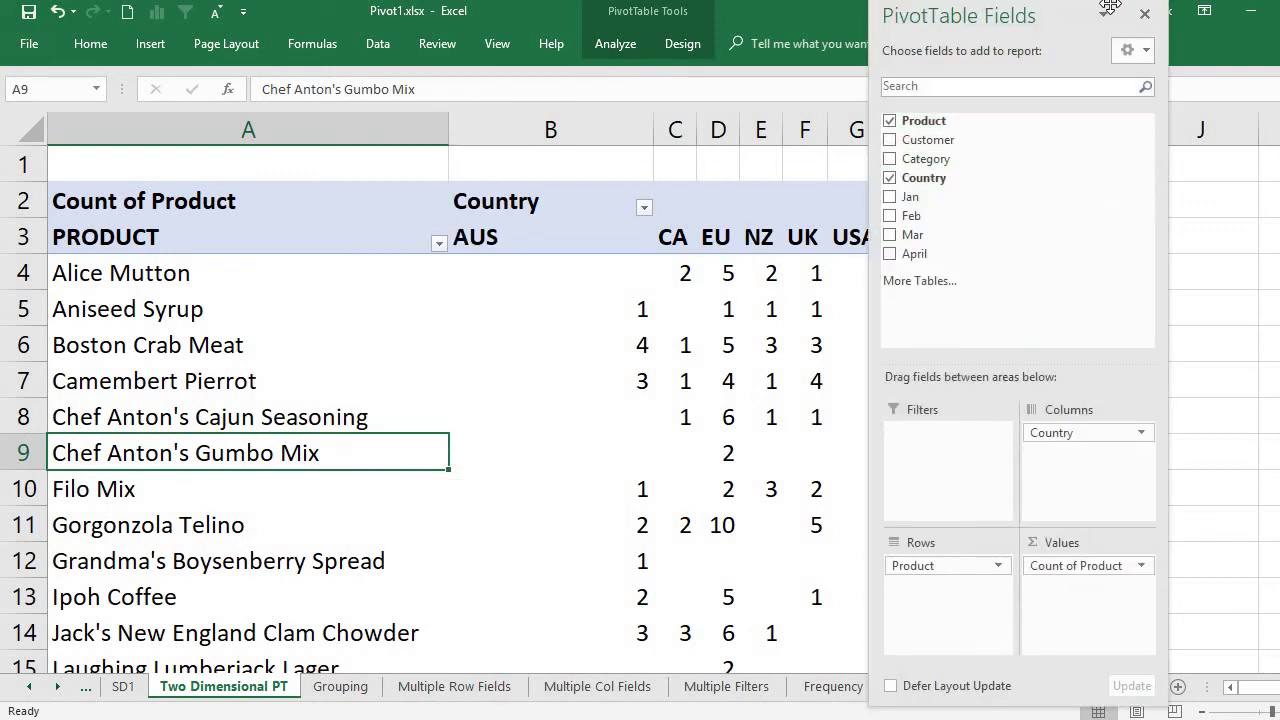
drag(1040, 13, 1147, 18)
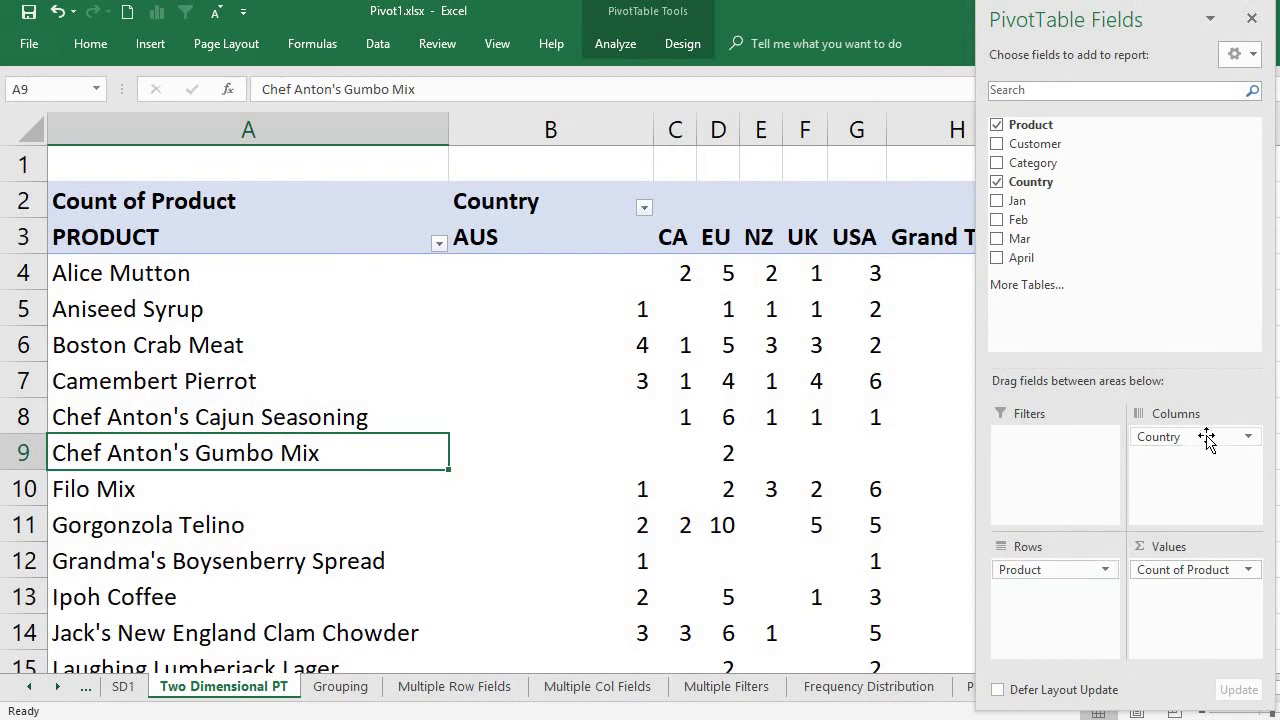
click(1205, 570)
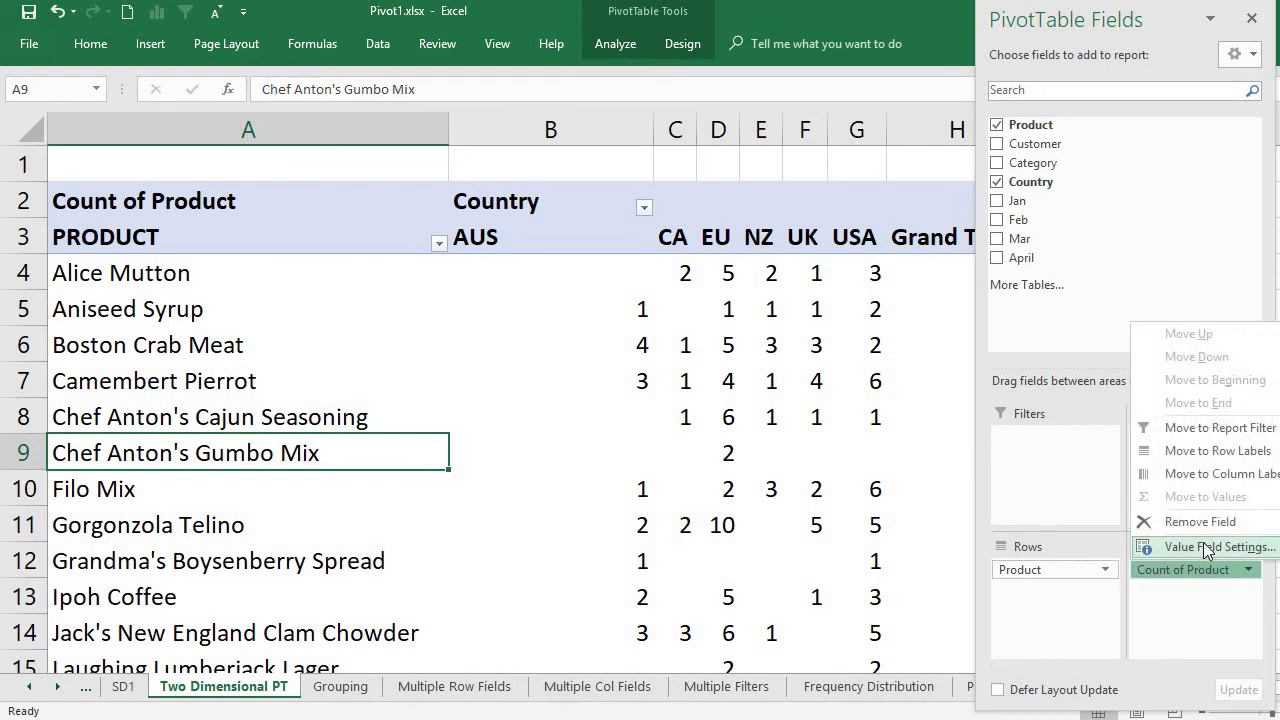
click(1207, 521)
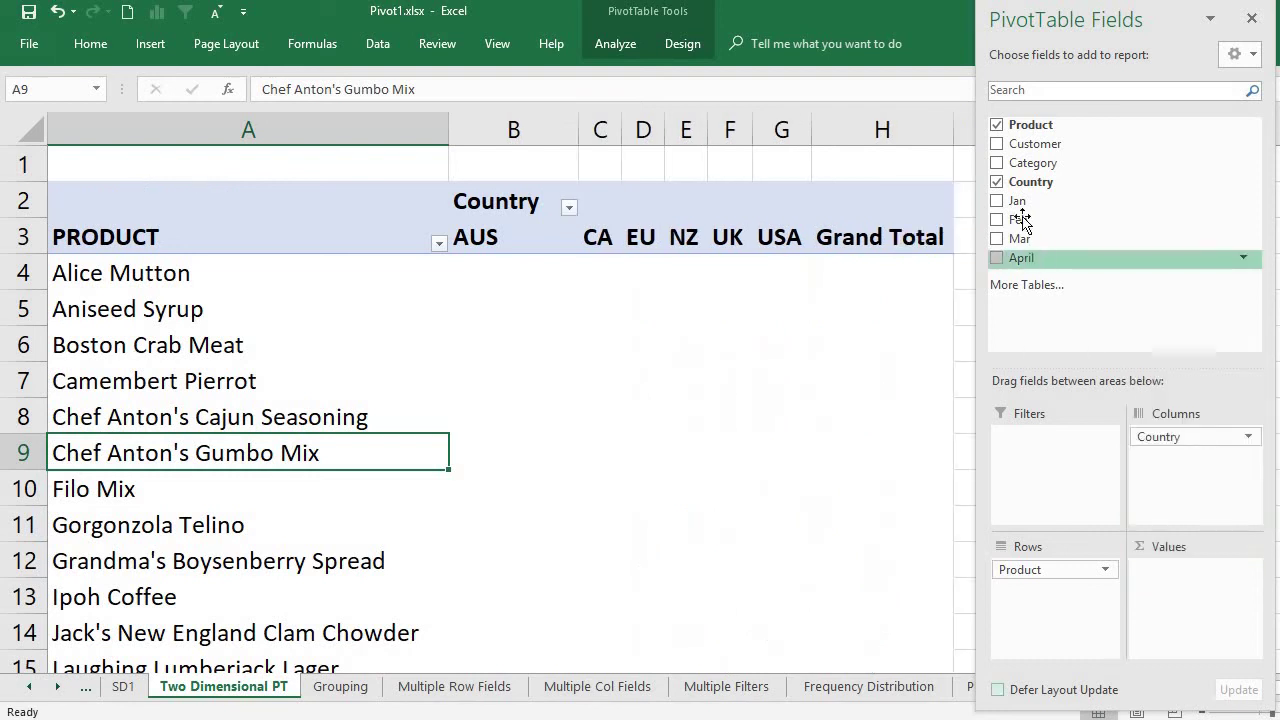
Add Jan as Sum of Jan values, review the product rows, and hide the field list.
drag(1018, 203, 1158, 640)
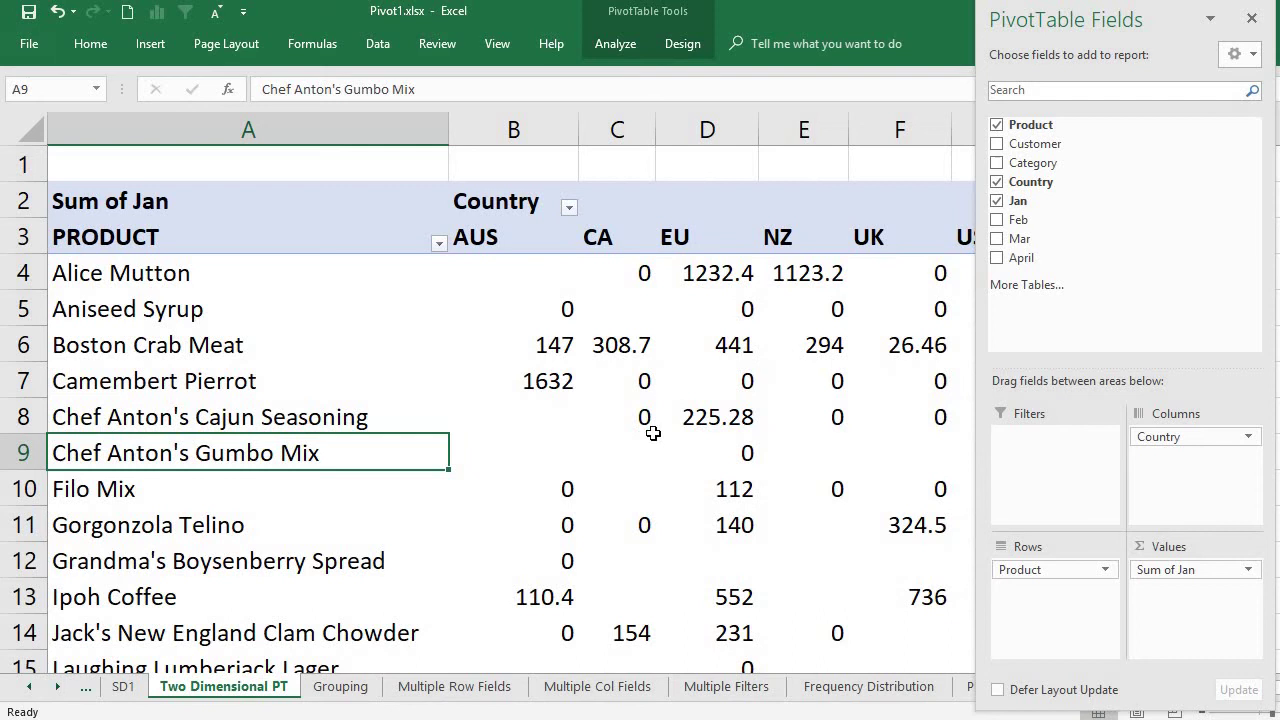
click(313, 287)
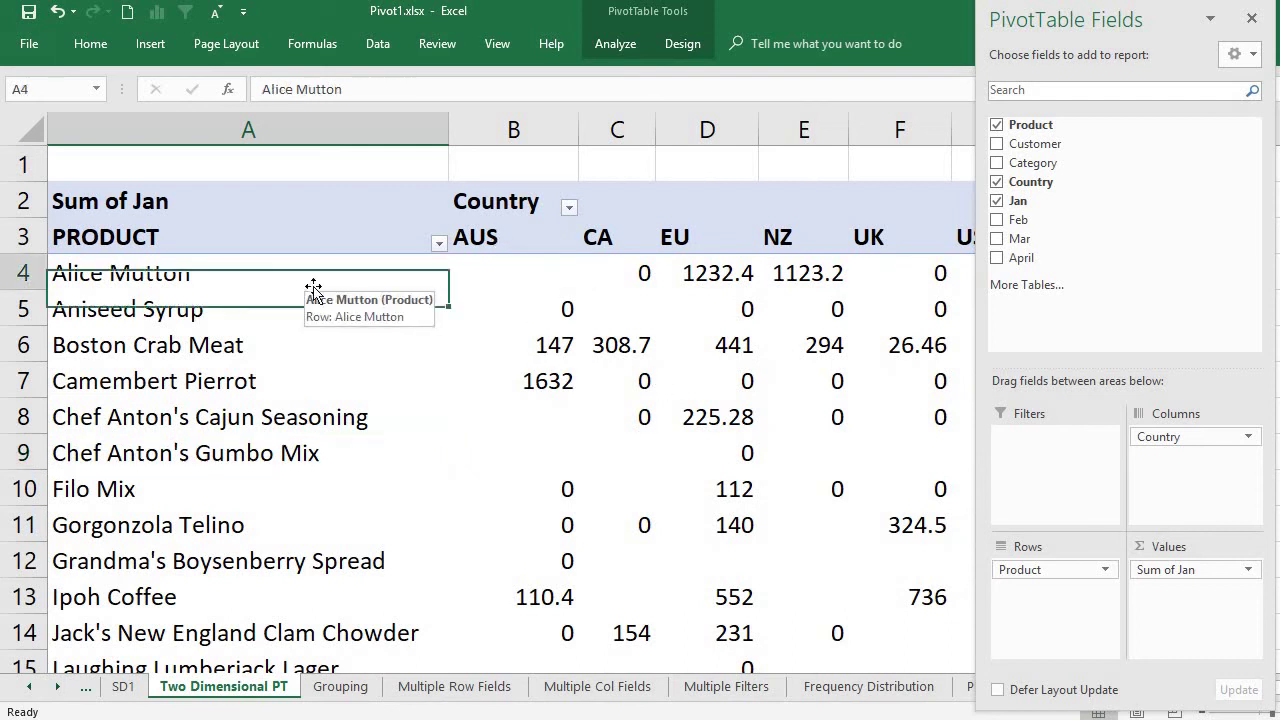
click(270, 318)
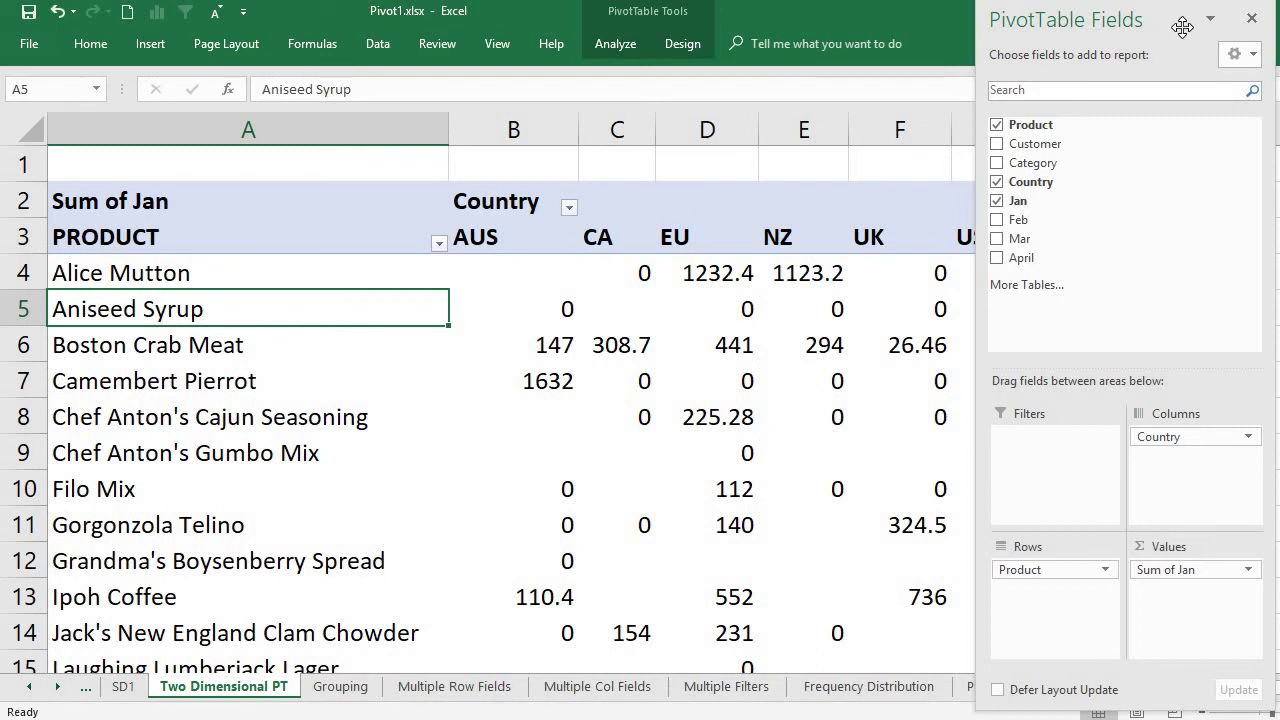
click(318, 452)
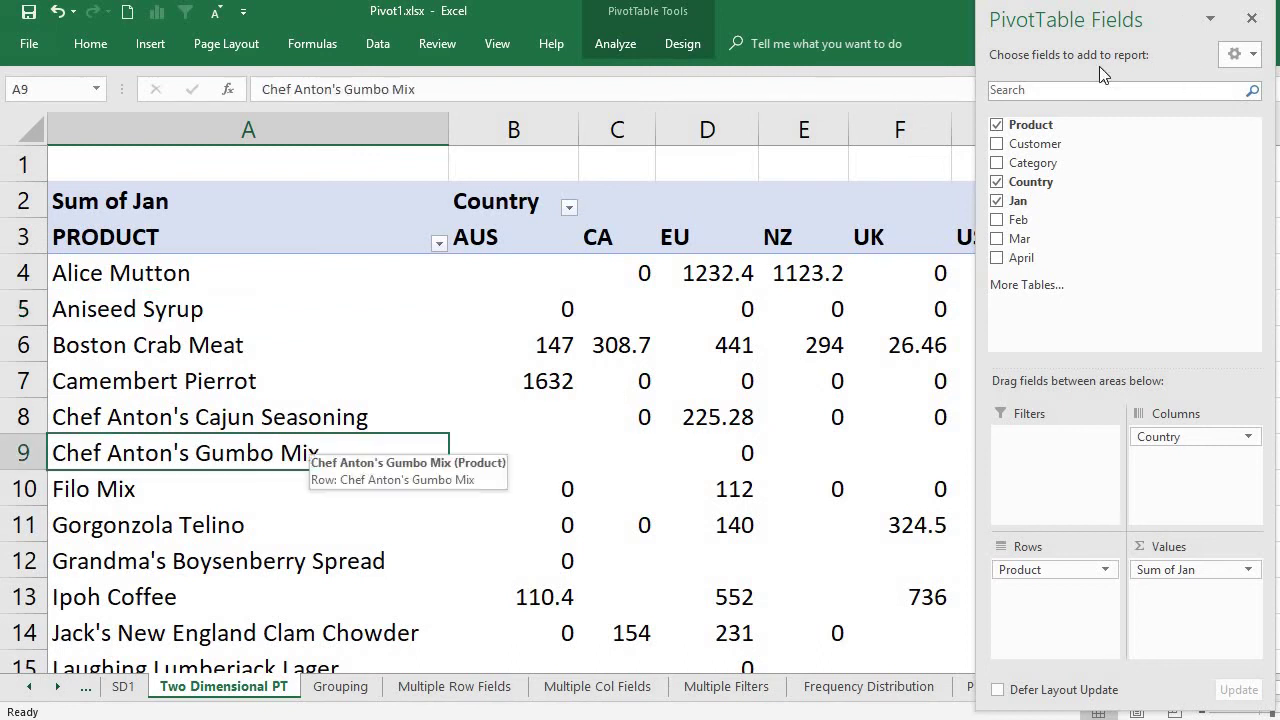
click(1252, 19)
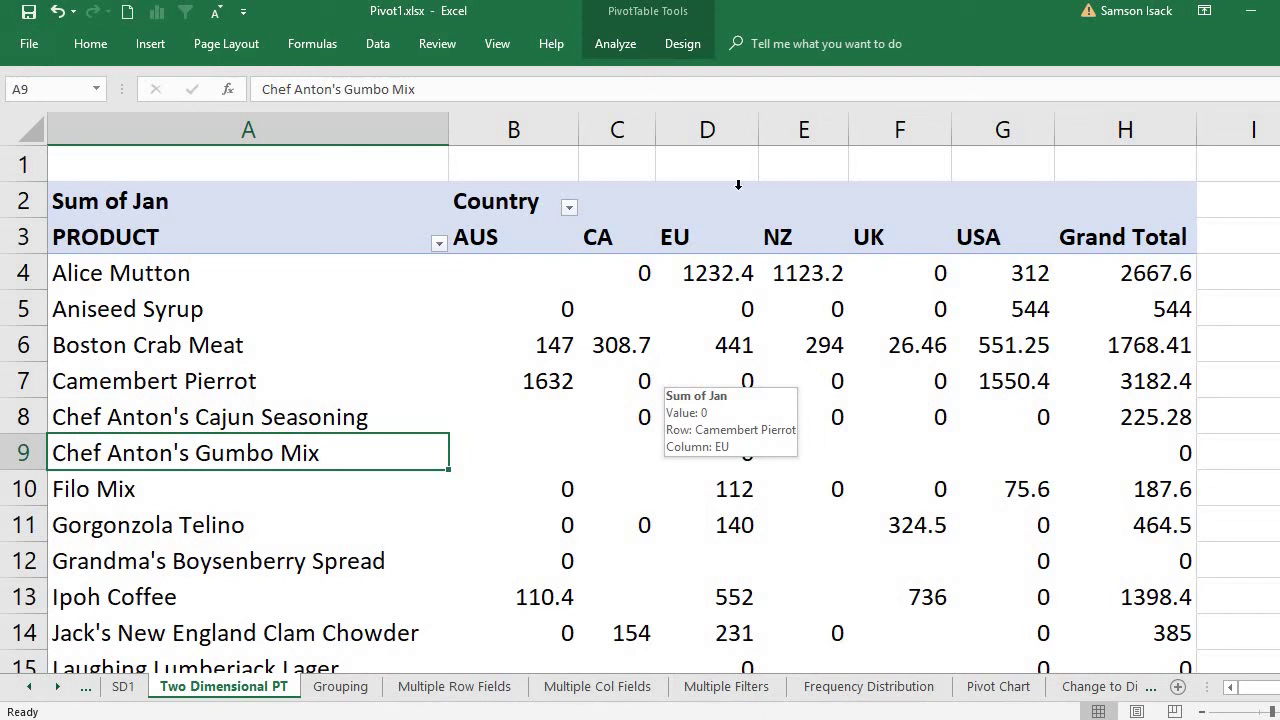
Add Category as a report filter in B1 and set it to New.
right_click(342, 343)
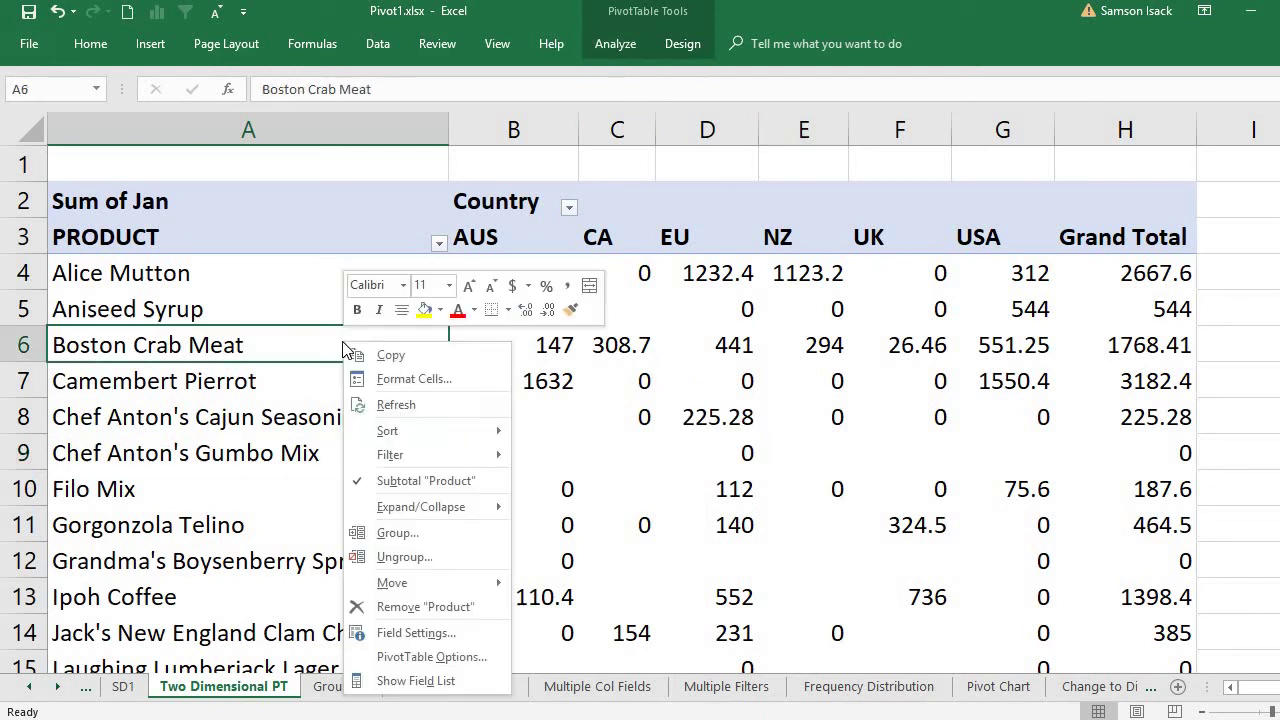
click(445, 679)
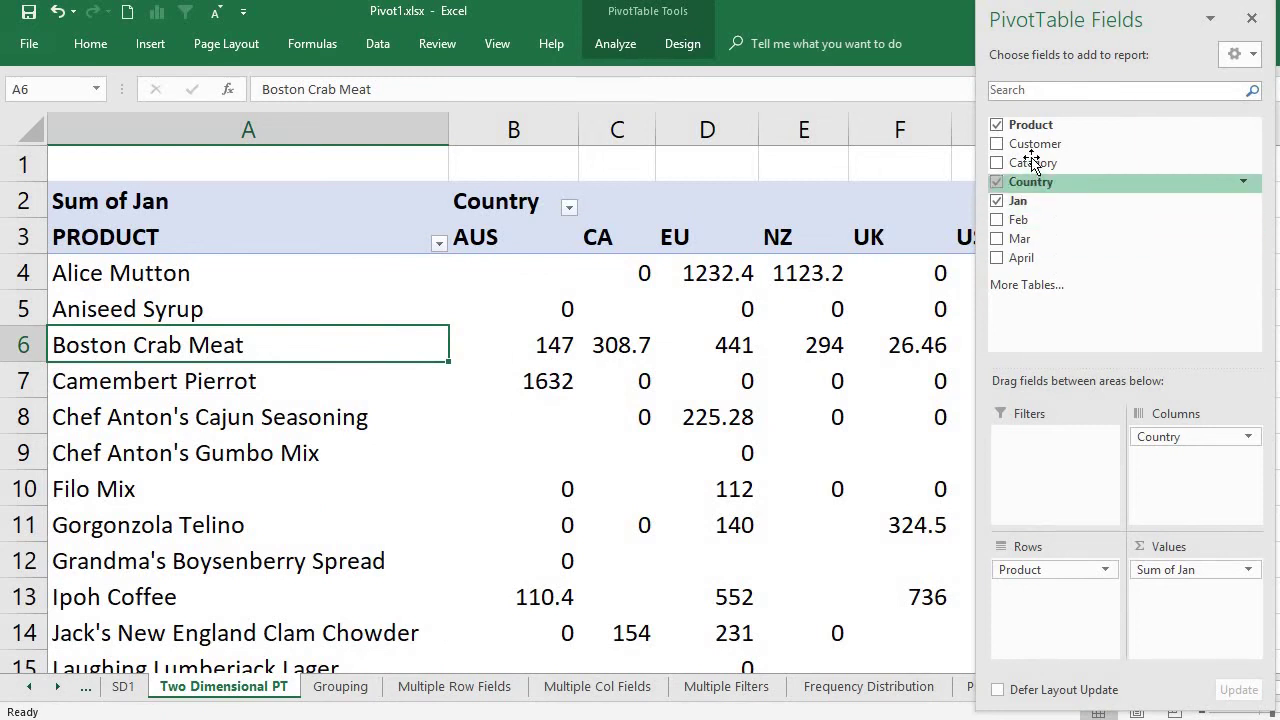
mouse_move(1032, 162)
mouse_down()
mouse_move(1079, 490)
mouse_move(1080, 479)
mouse_up()
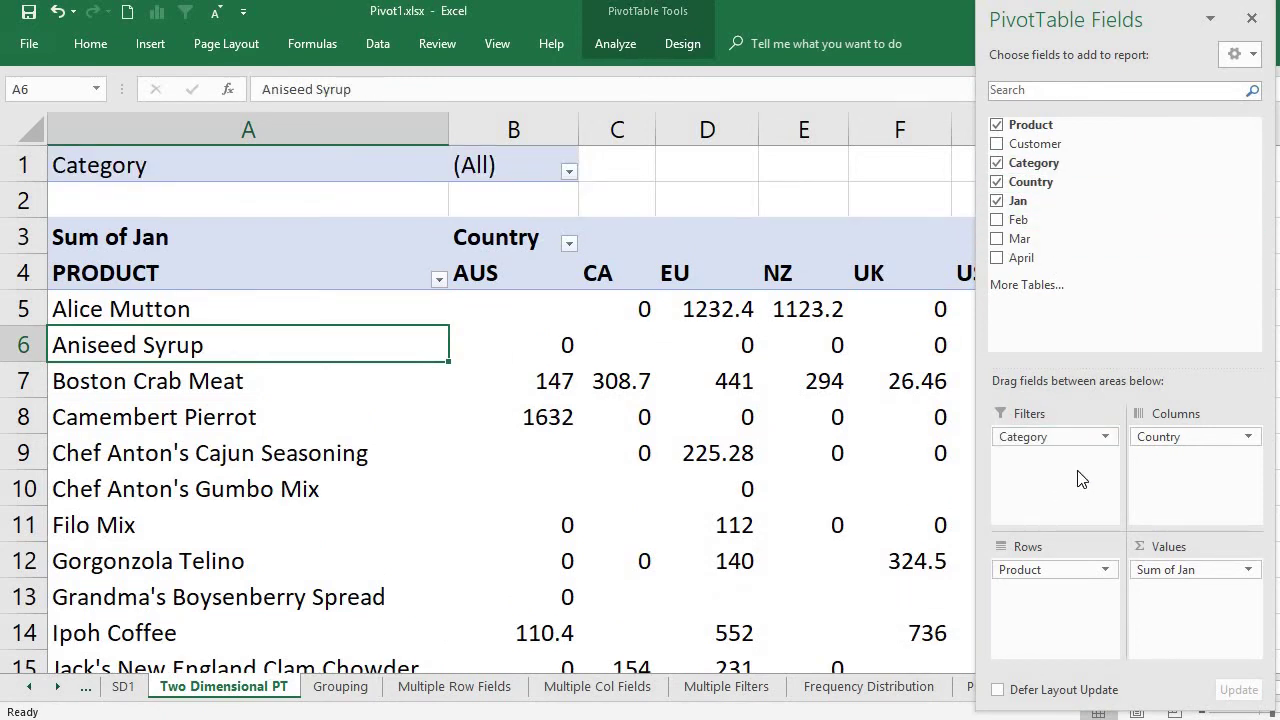
click(569, 174)
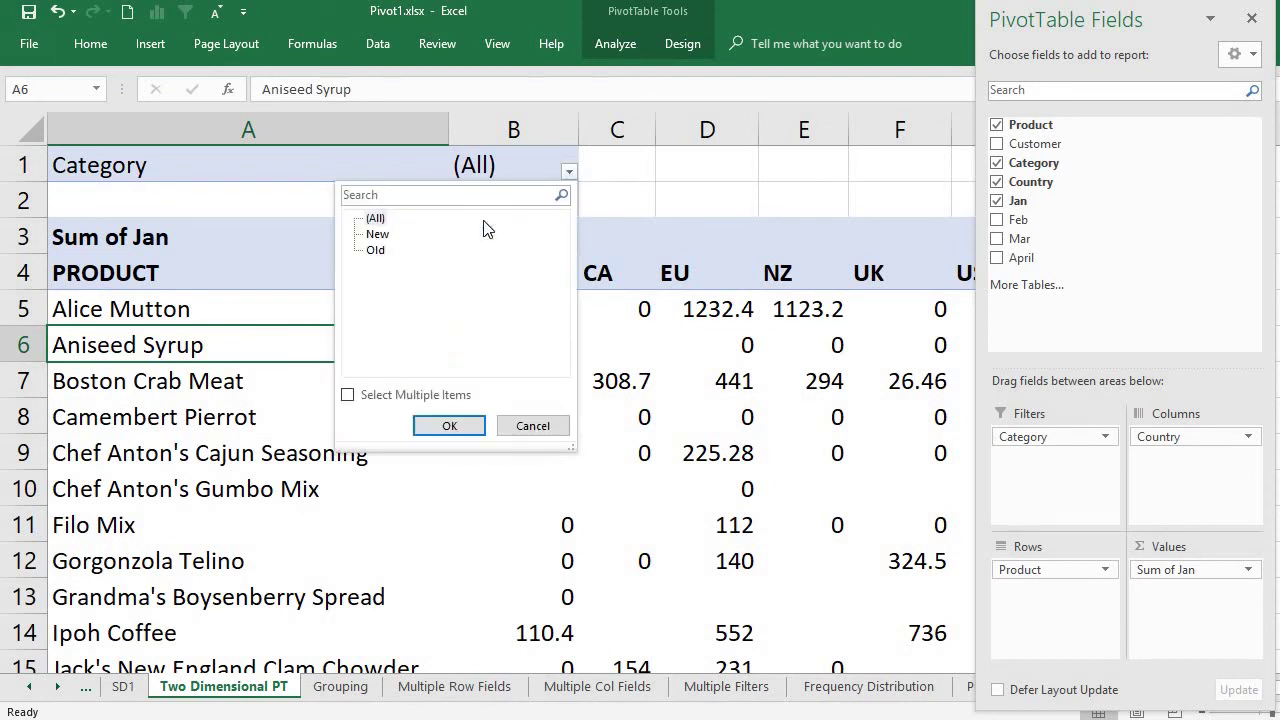
click(380, 236)
click(479, 429)
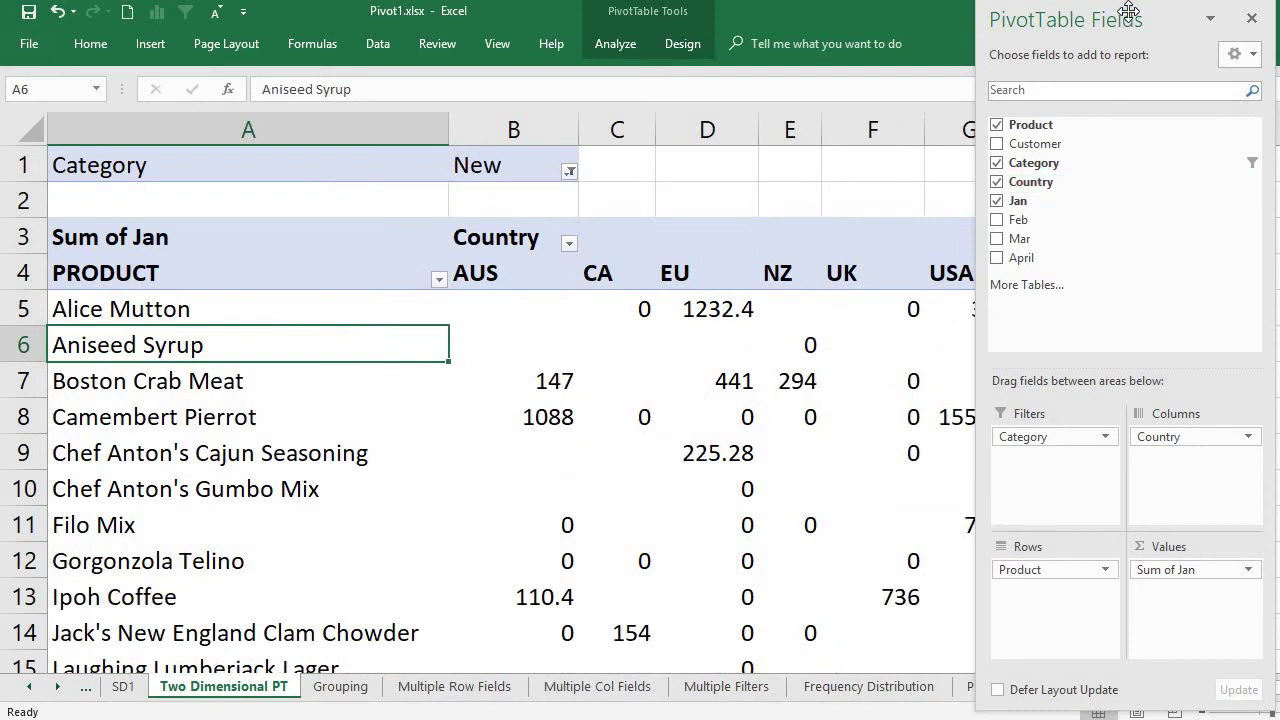
Move Country into Rows and Product into Columns, giving country rows AUS to USA.
drag(1128, 12, 1126, 20)
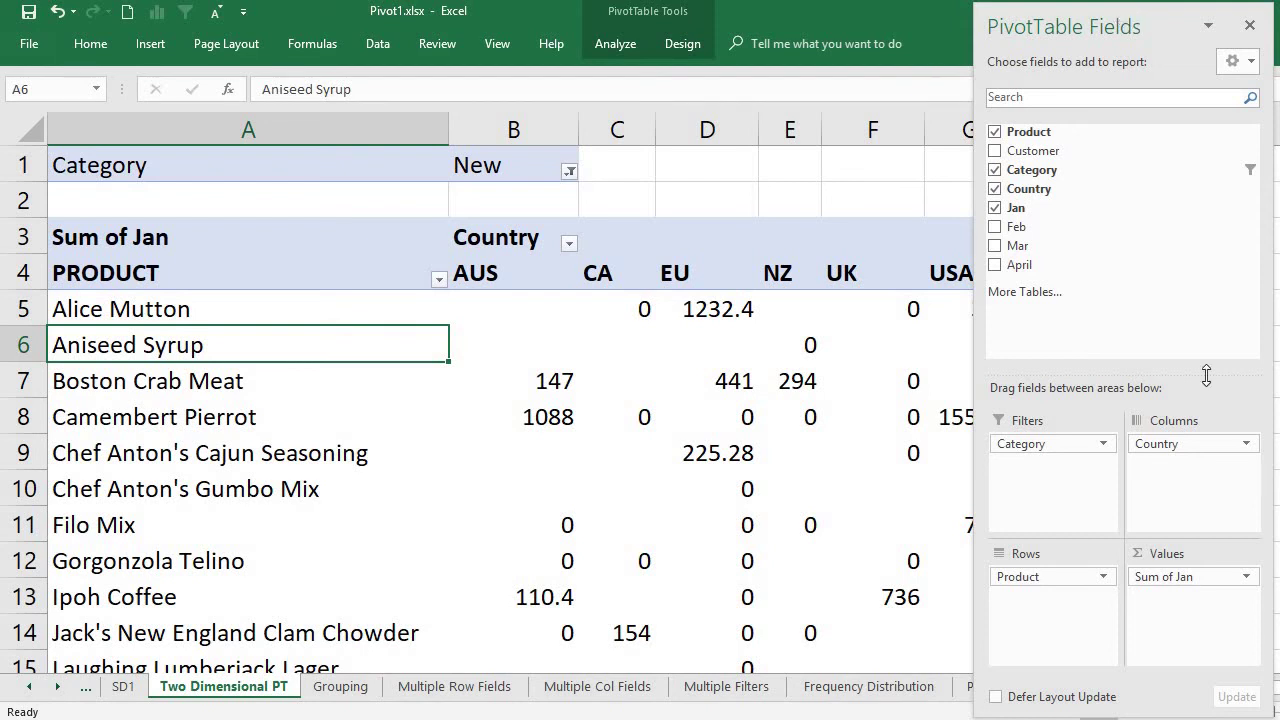
drag(1194, 446, 1057, 601)
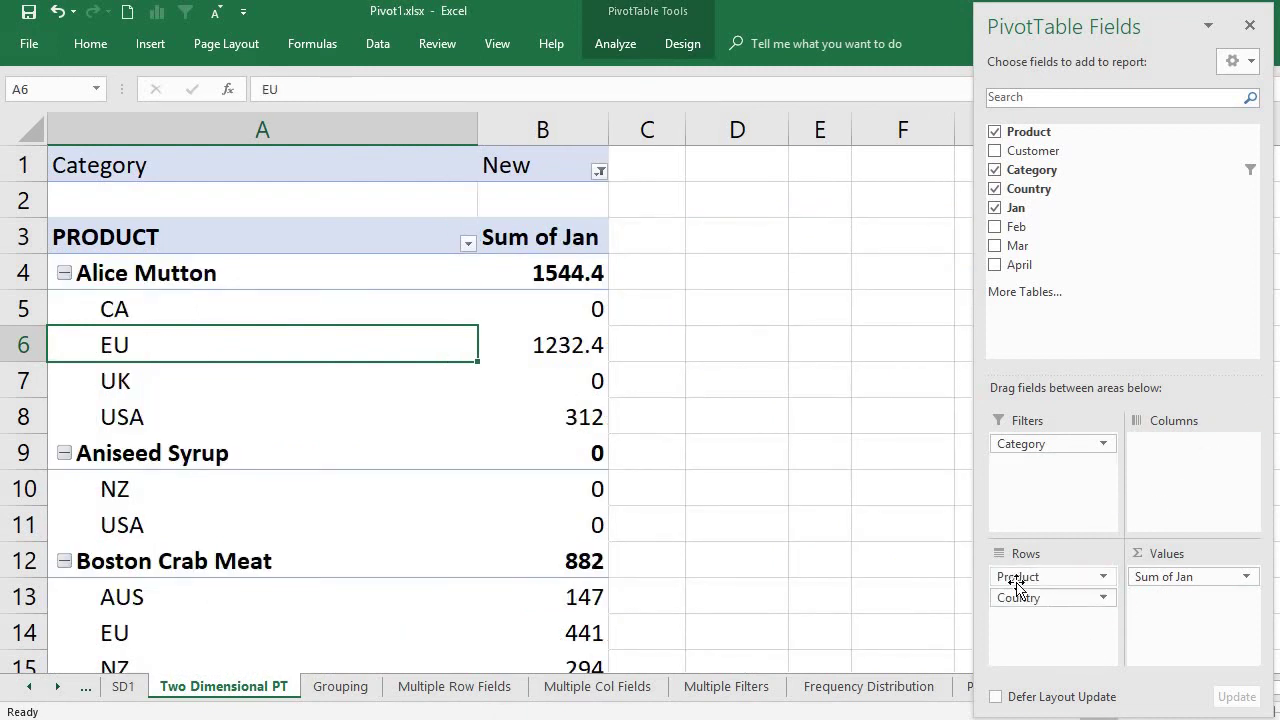
drag(1034, 577, 1172, 494)
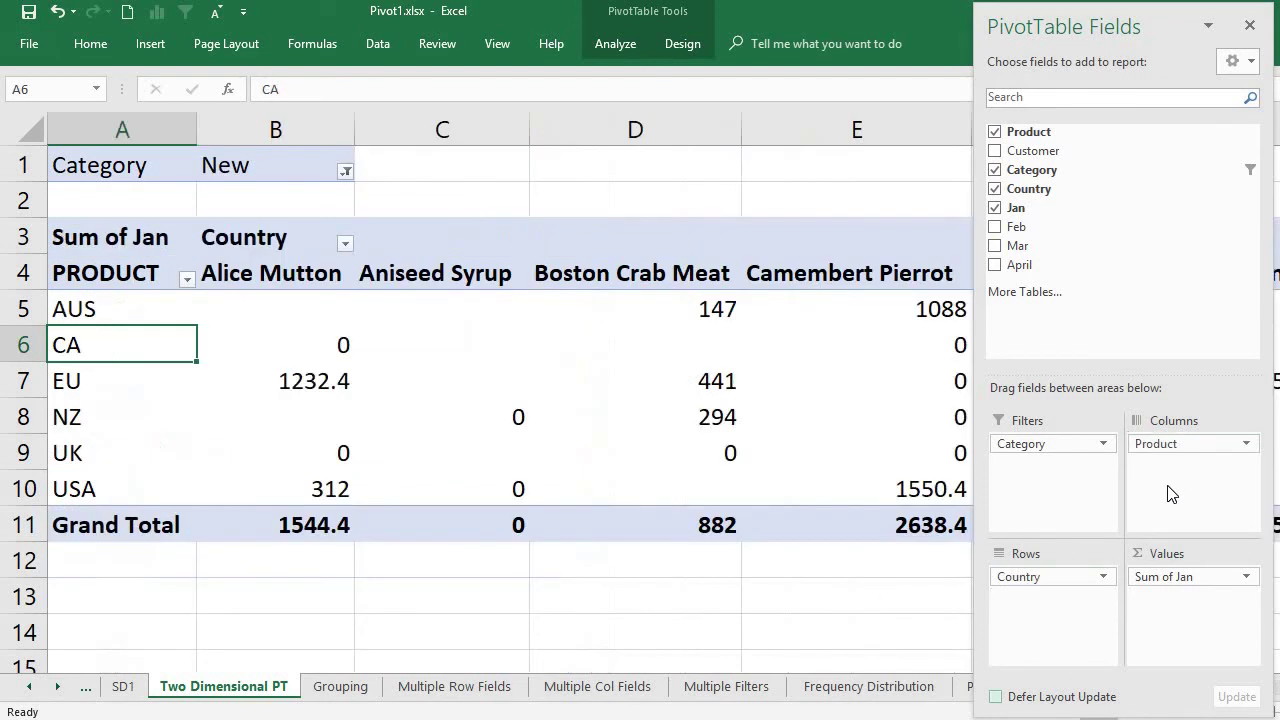
click(153, 298)
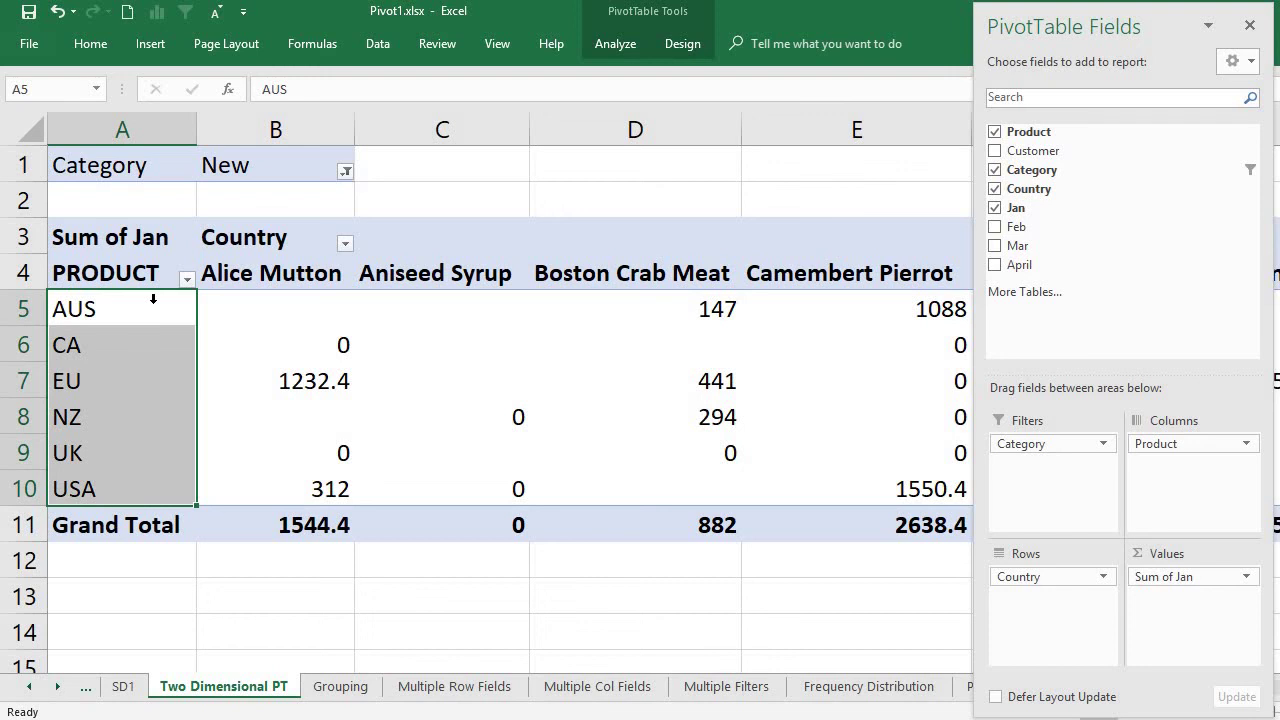
click(228, 279)
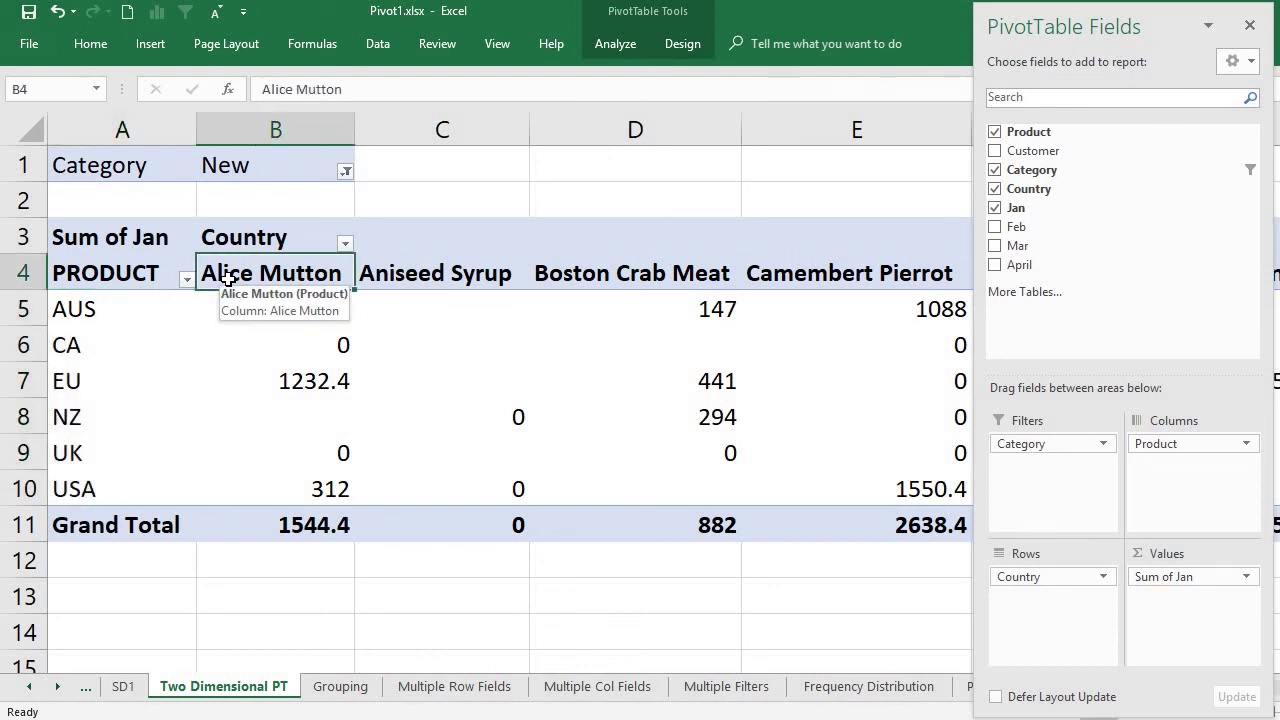